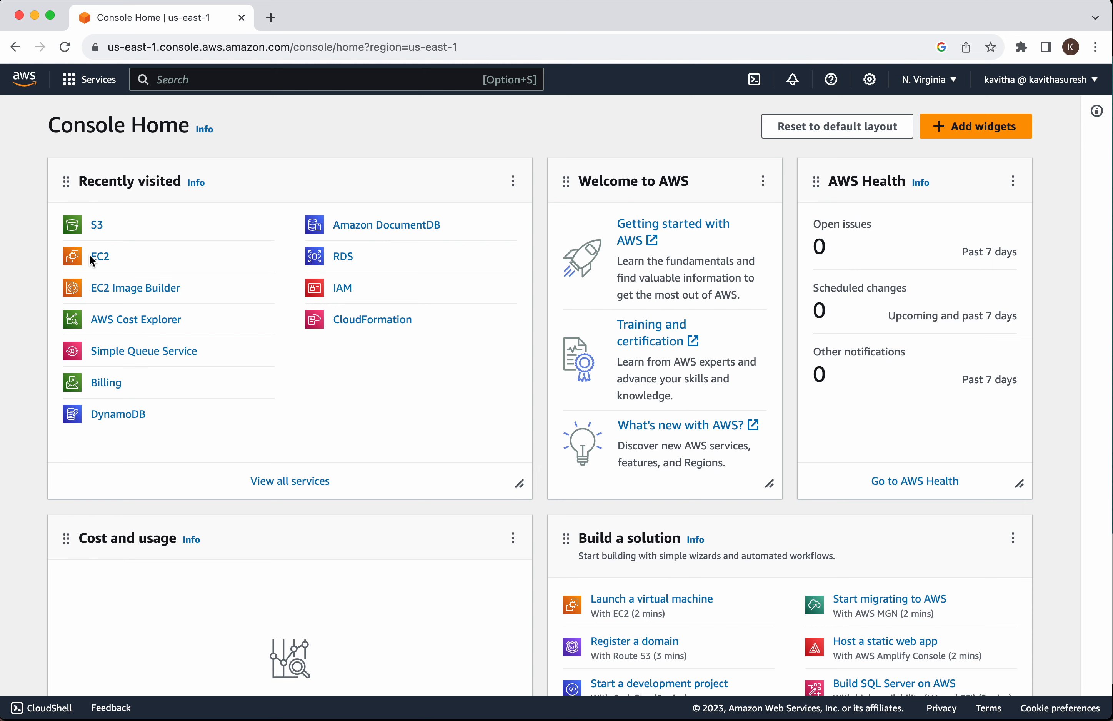
Start launching a new EC2 instance and name it "Demo".
click(103, 258)
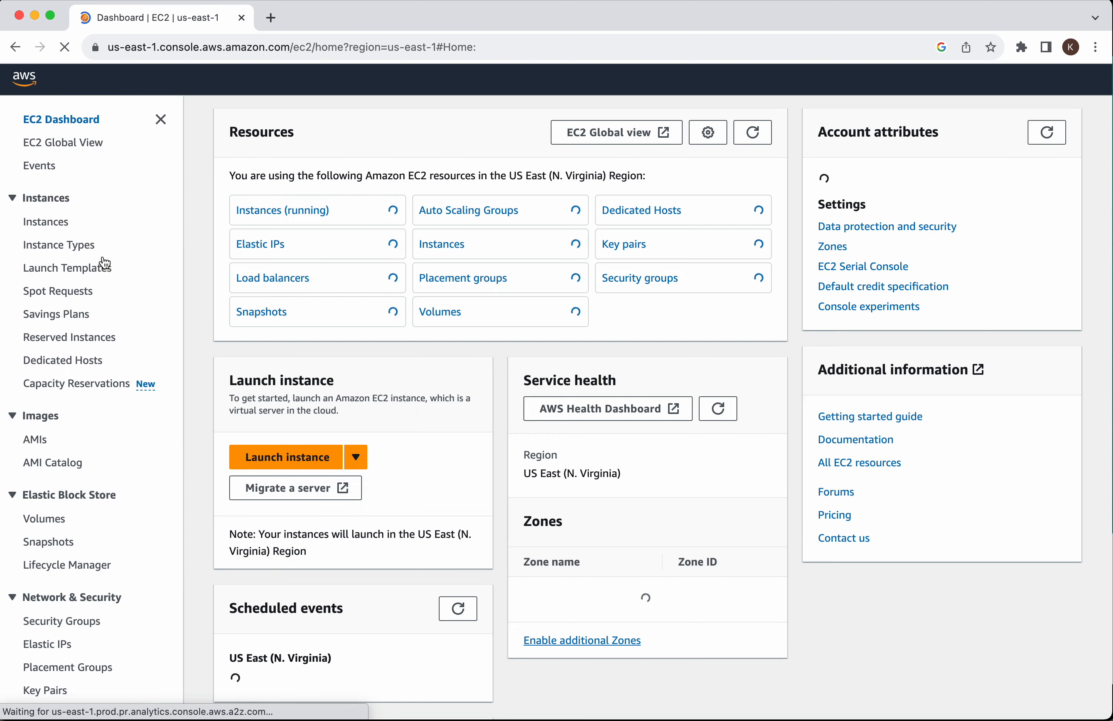
click(287, 457)
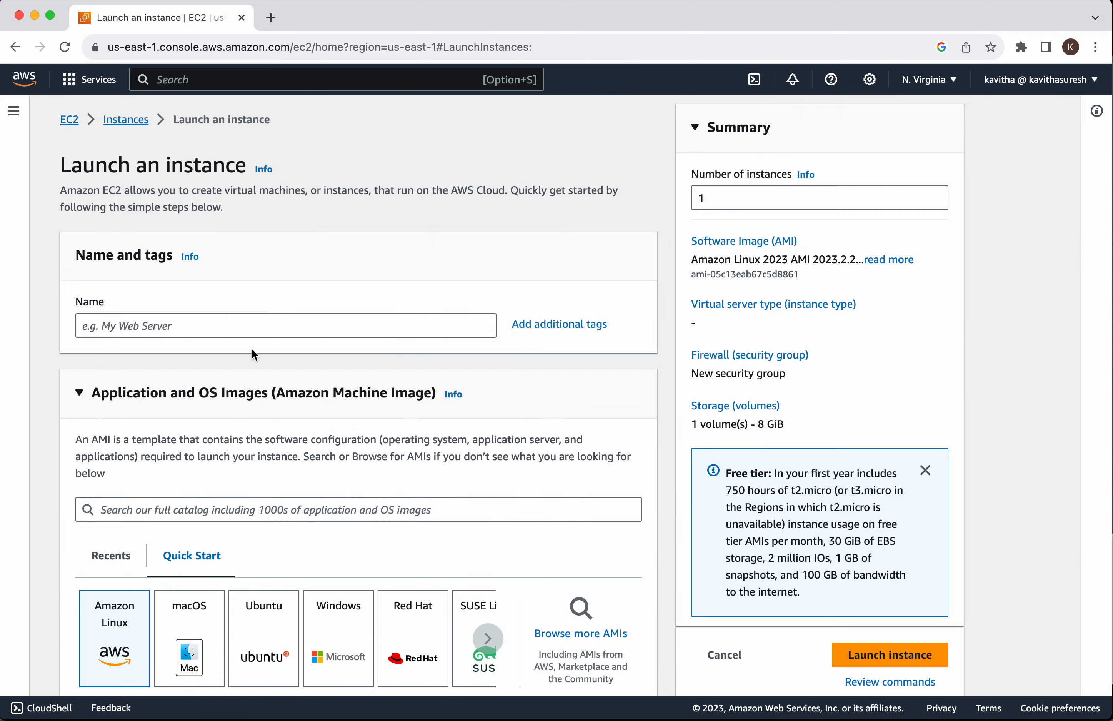
click(242, 330)
text(Demo)
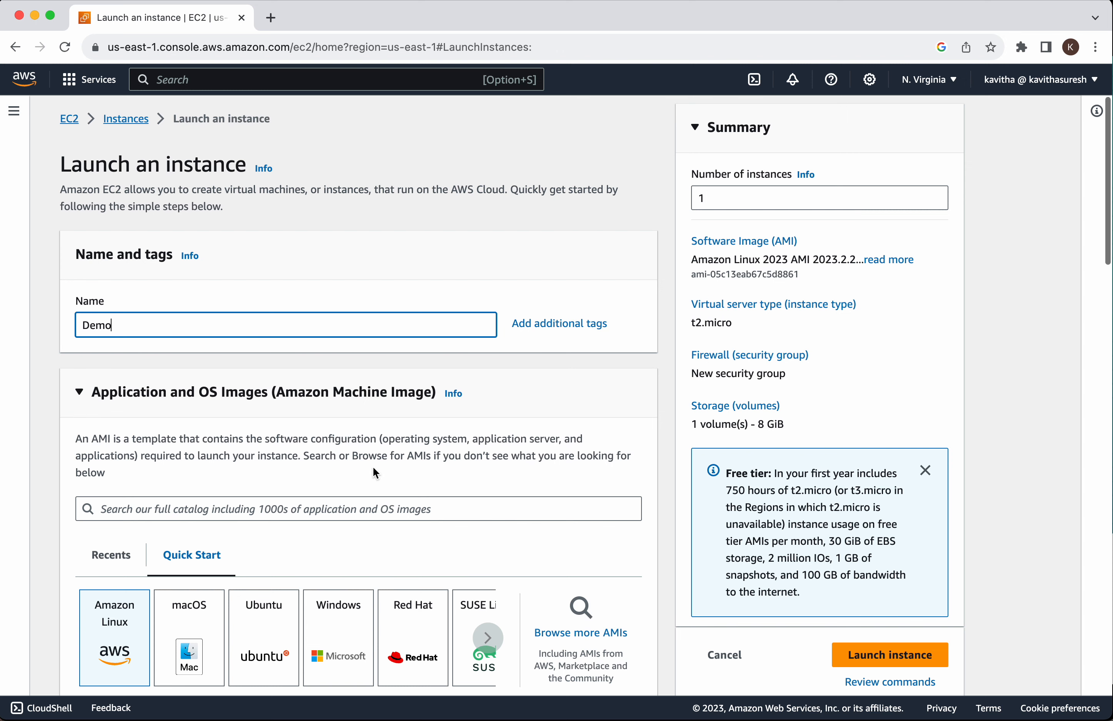
Choose Ubuntu from the Quick Start operating system images for the instance.
scroll(374, 473, down, 6)
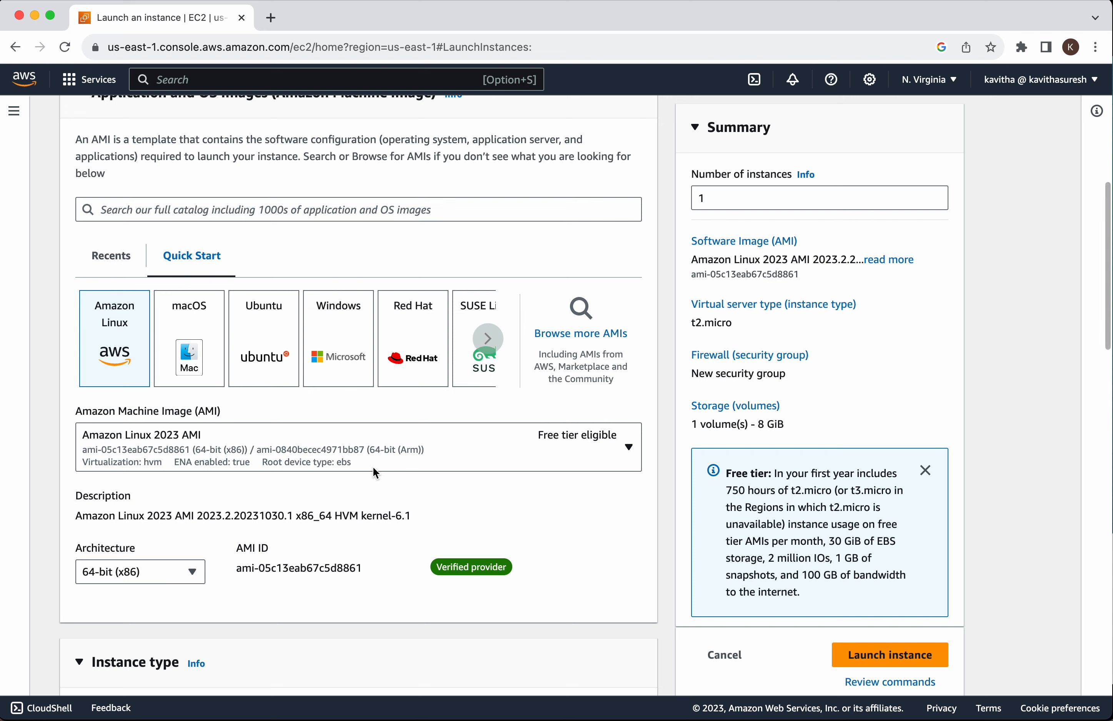
scroll(182, 389, up, 2)
scroll(183, 389, down, 1)
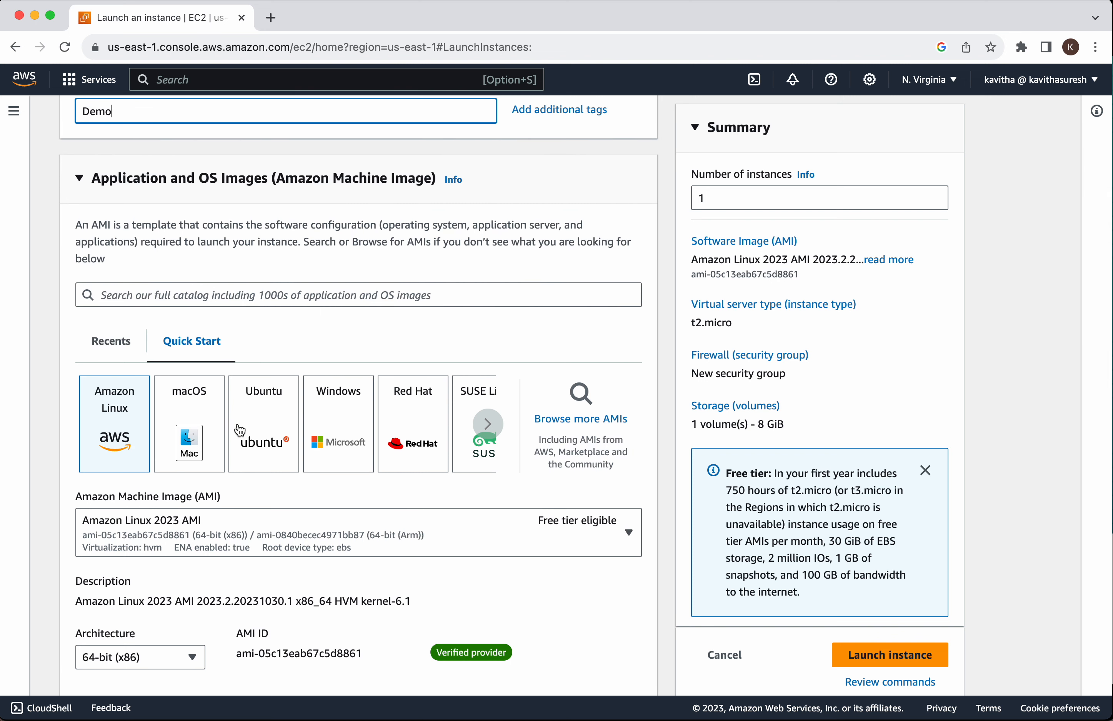
click(267, 437)
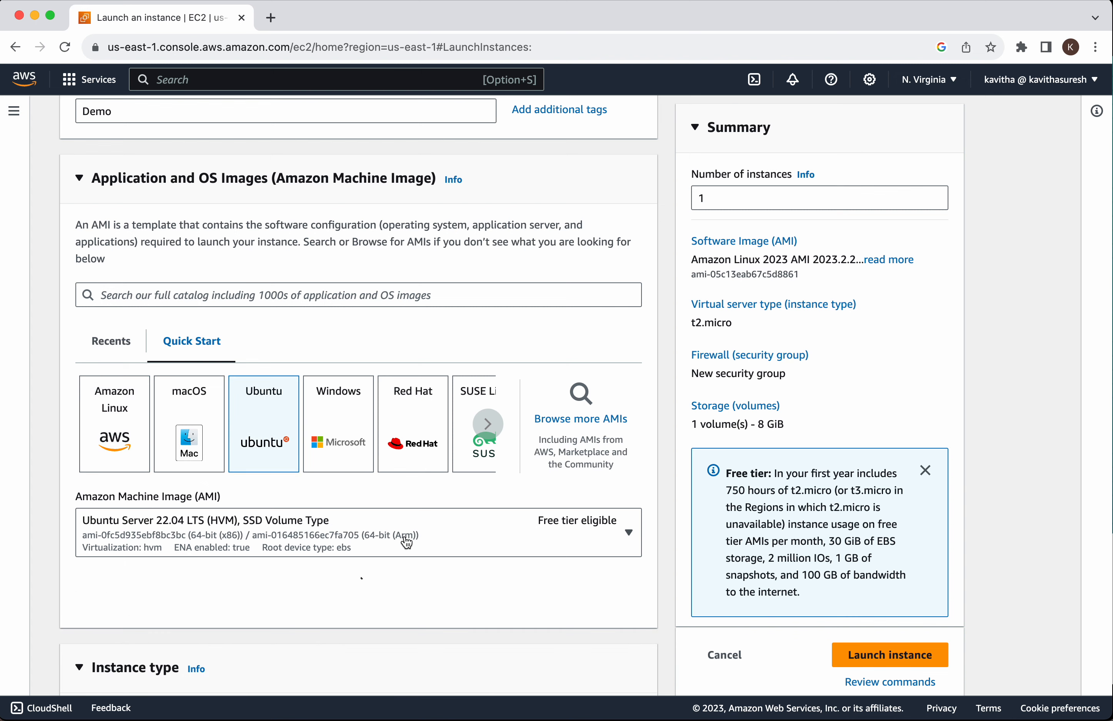
Create a new key pair named "demovm" for the instance, with type RSA and the .pem private key format.
scroll(589, 449, down, 4)
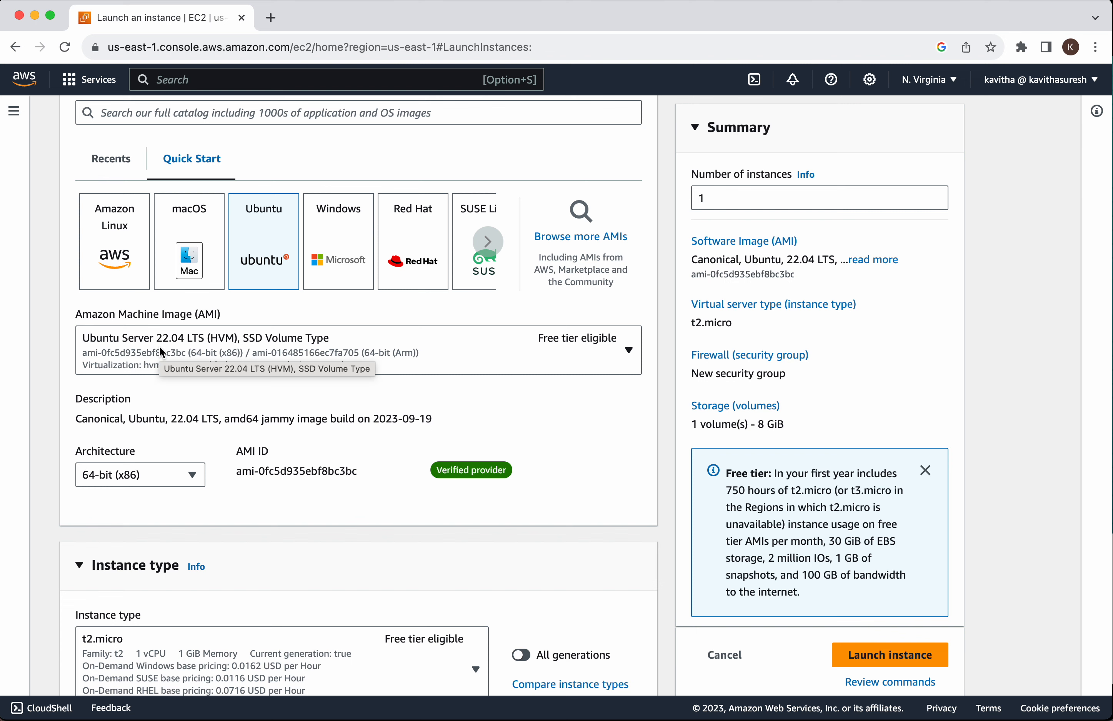
scroll(511, 496, down, 3)
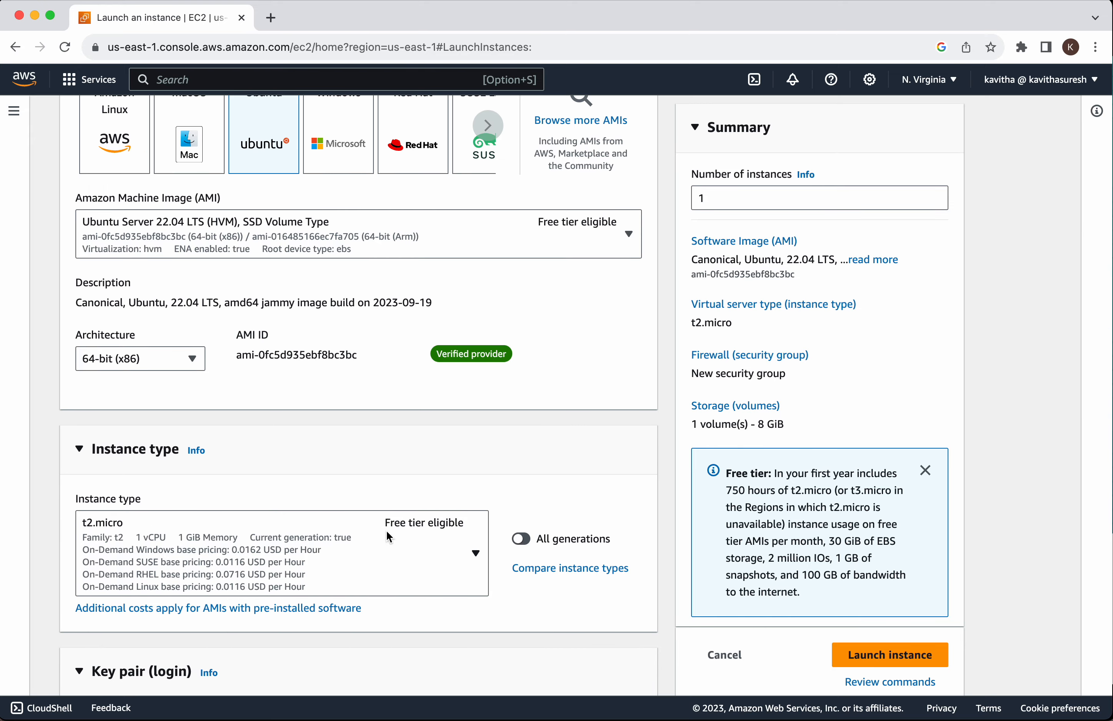
scroll(386, 529, down, 3)
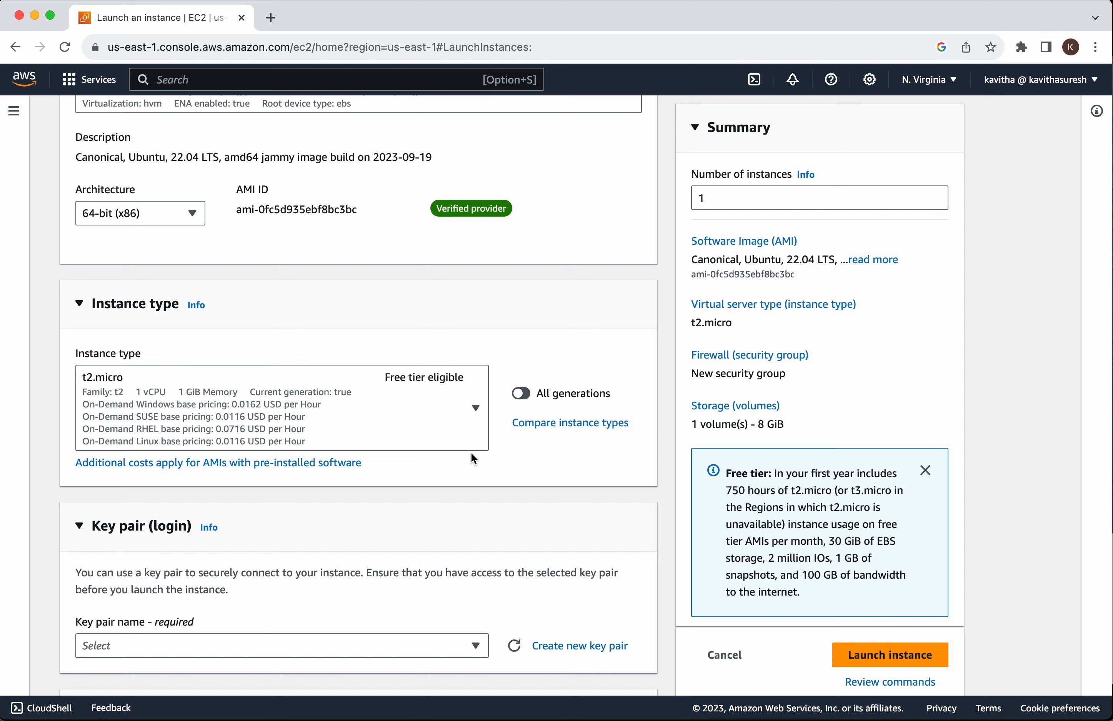
scroll(470, 451, down, 4)
scroll(474, 457, down, 1)
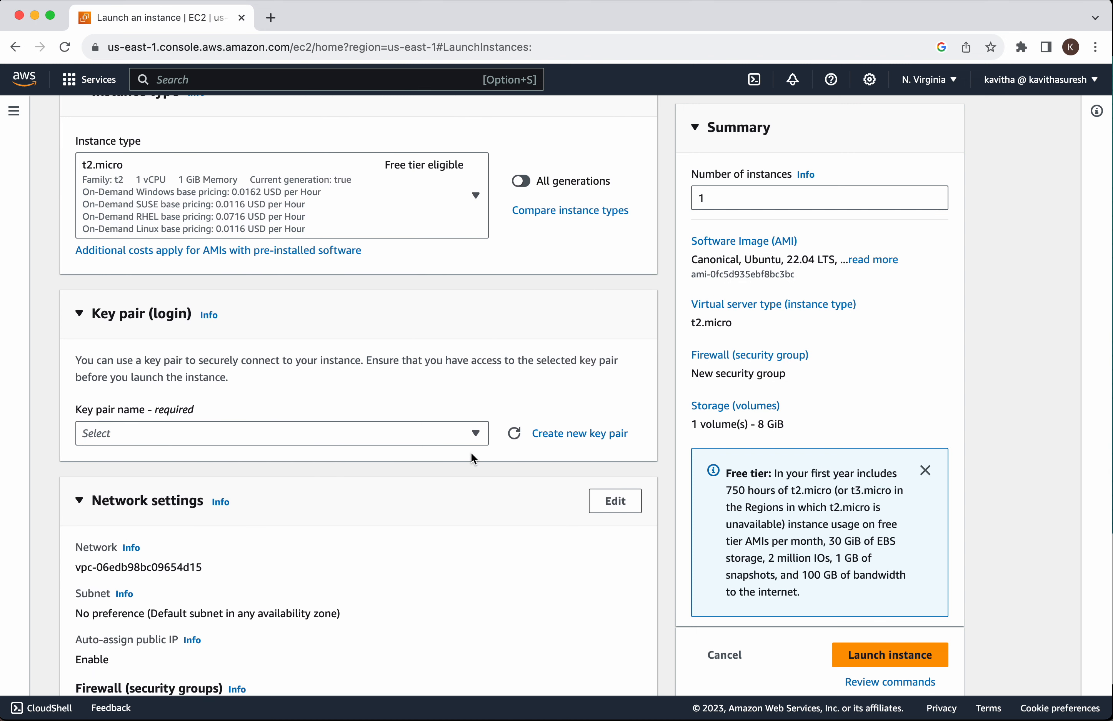
click(598, 439)
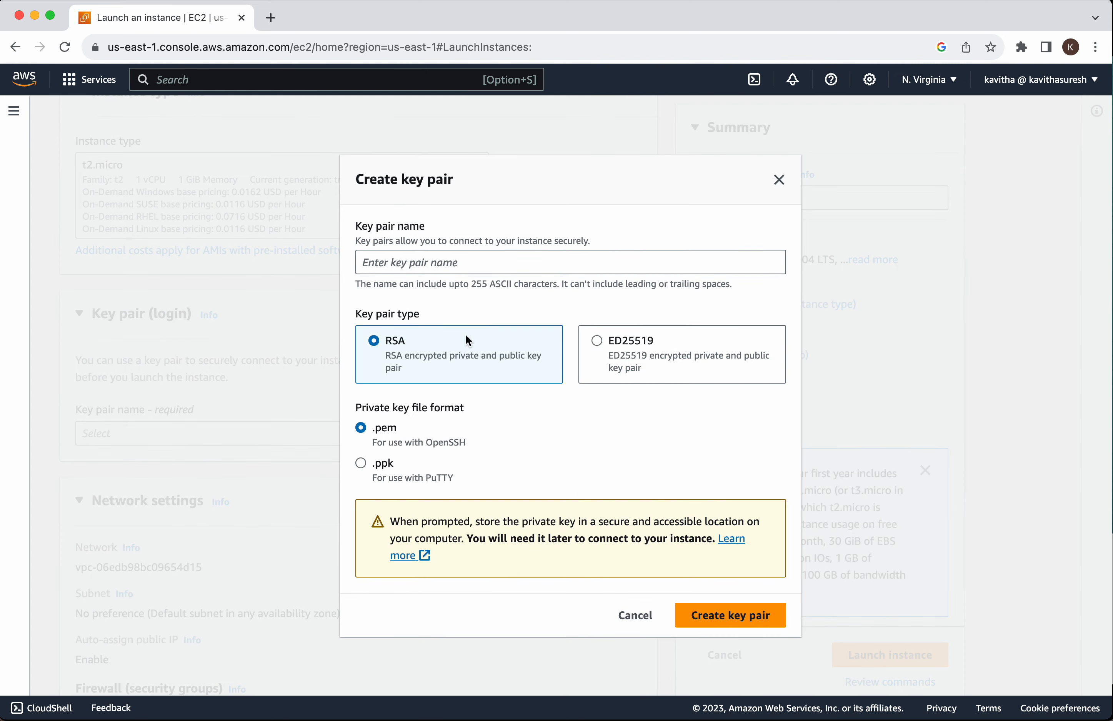
click(435, 264)
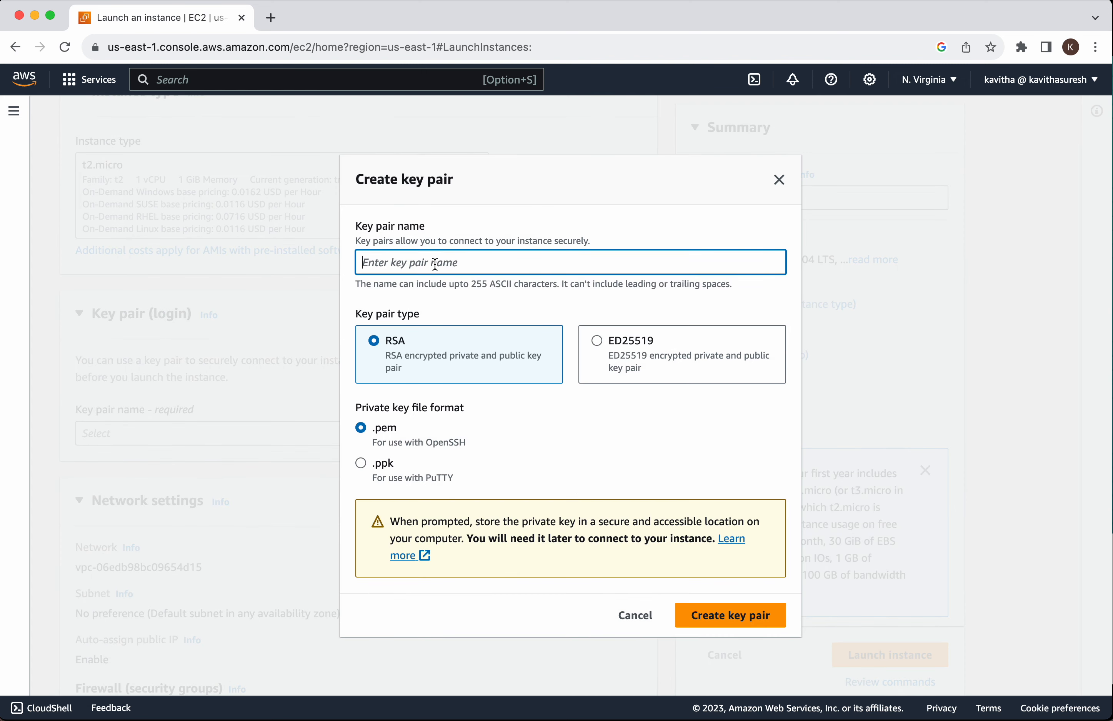
text(demovm)
click(733, 614)
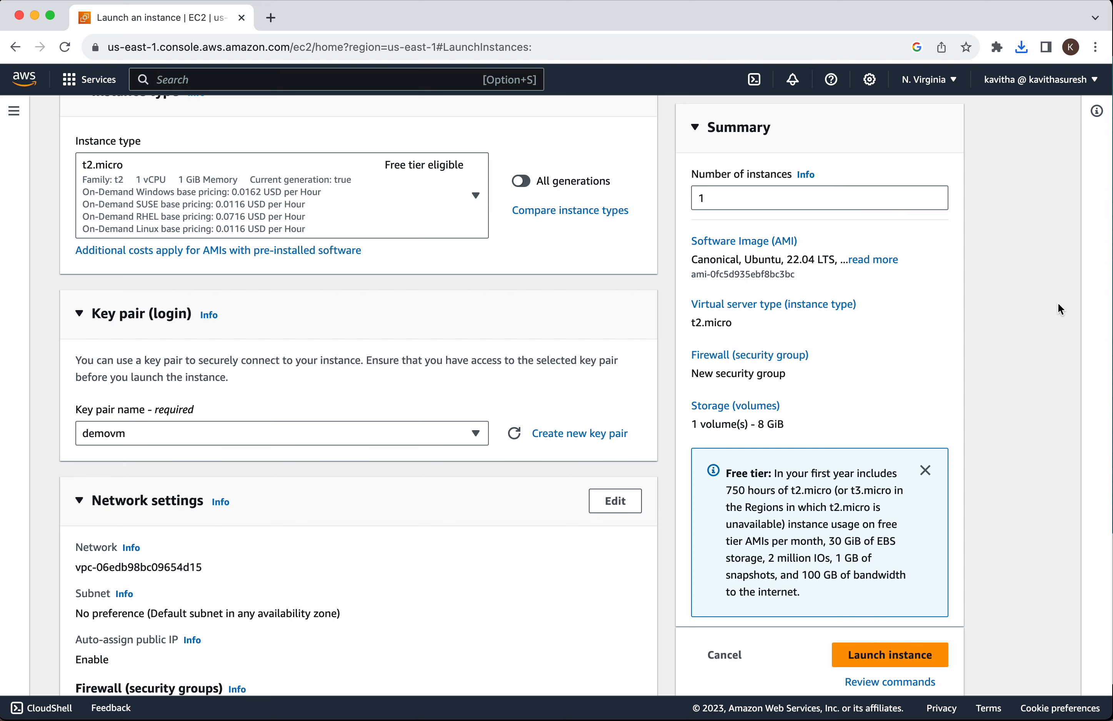
Edit the network settings, naming the new security group "demovm-sg" with the description "DemoVM Security group".
scroll(571, 630, down, 5)
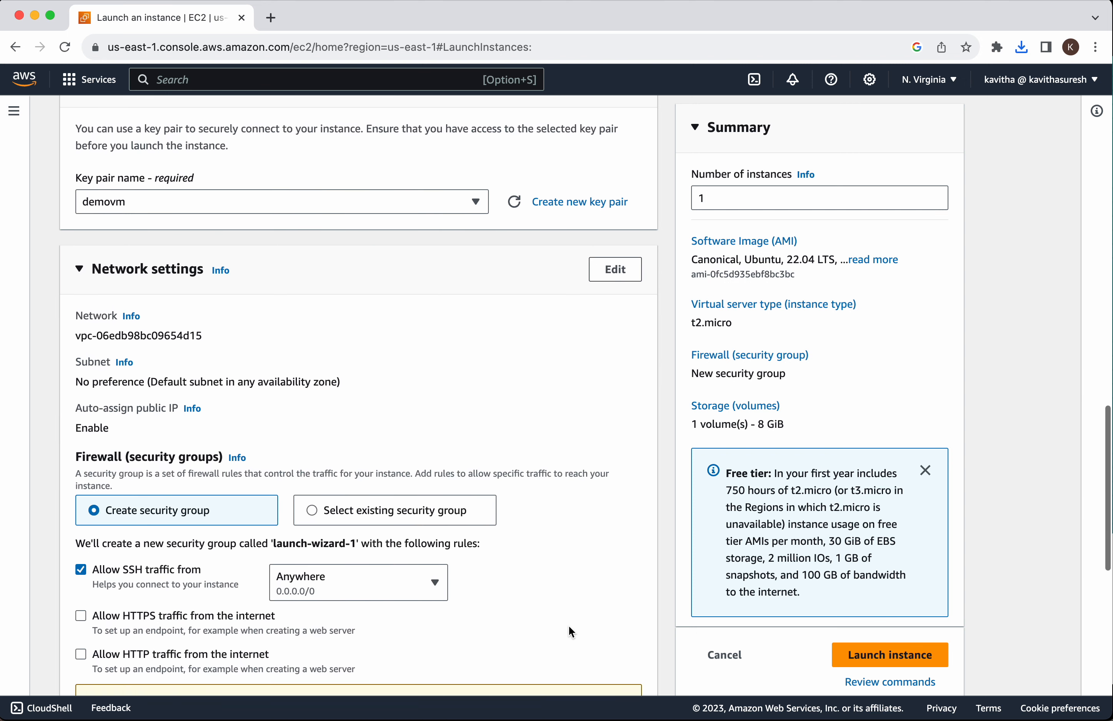
scroll(569, 628, down, 1)
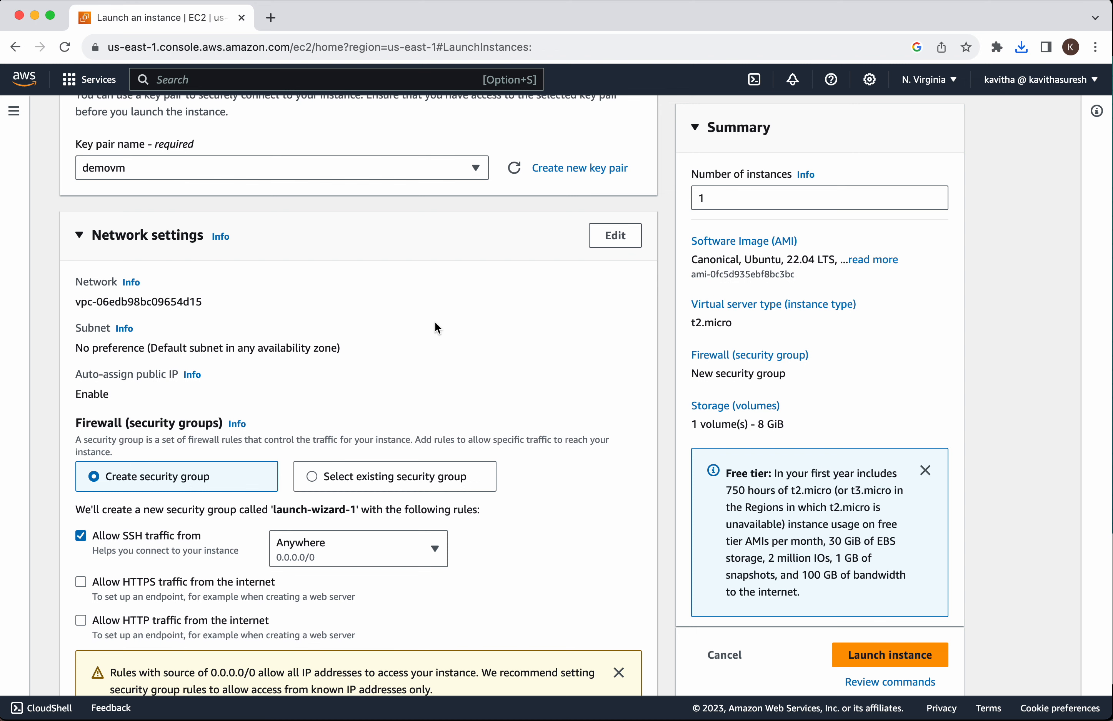
scroll(436, 326, down, 4)
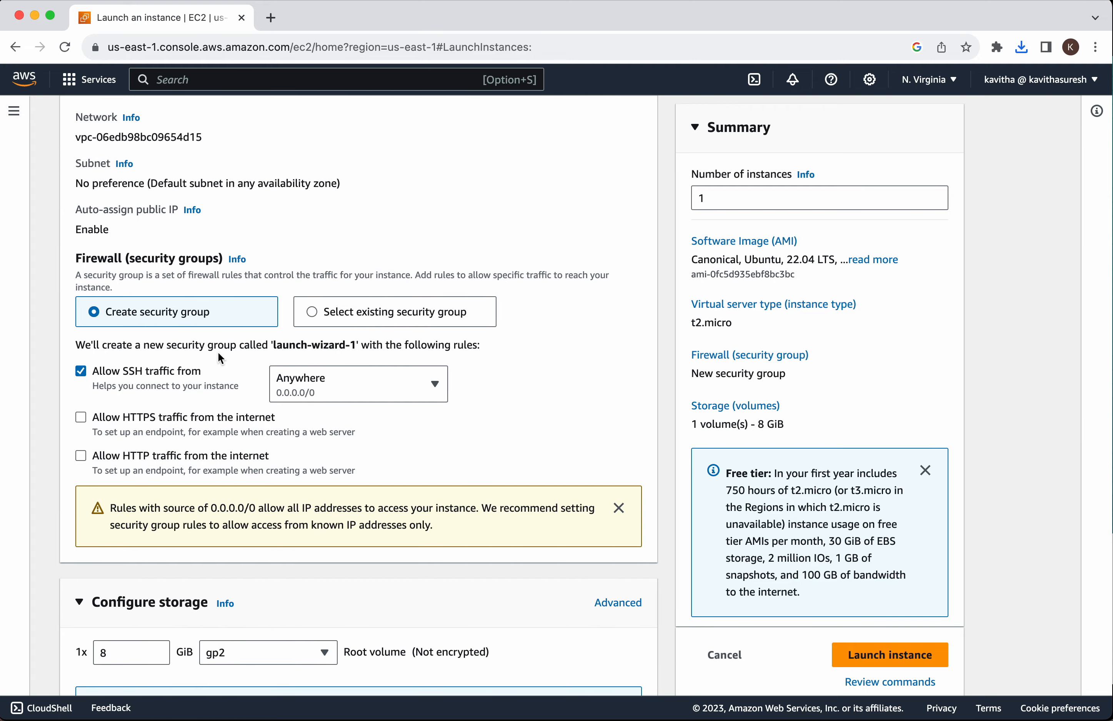
scroll(203, 397, up, 2)
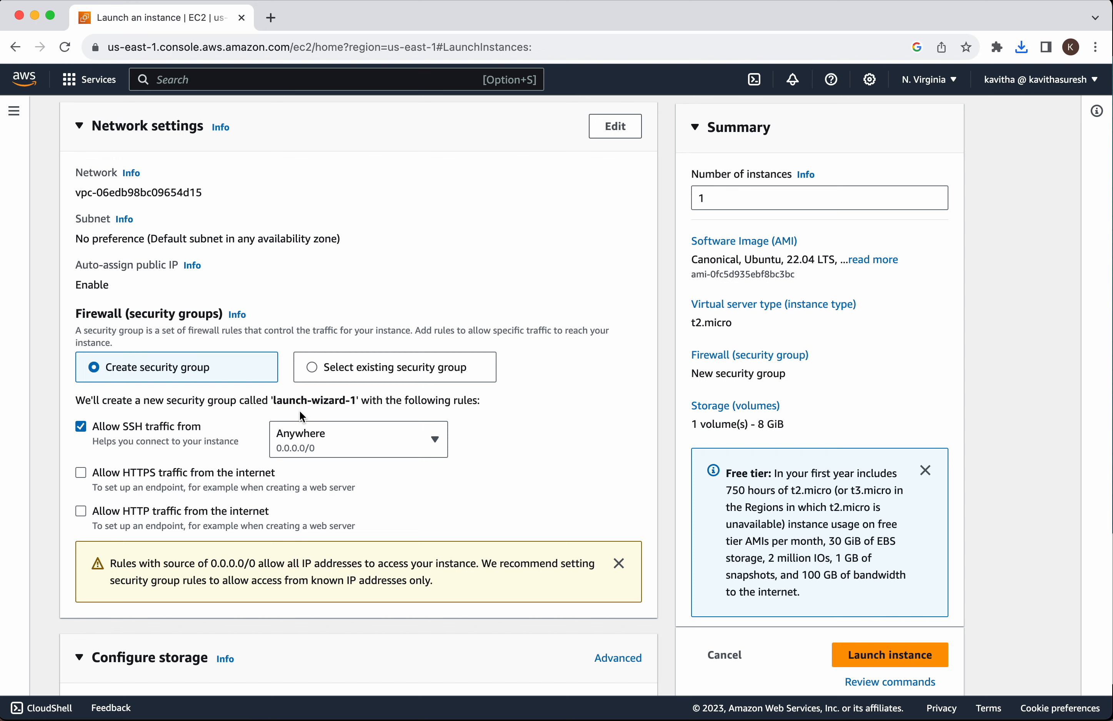
scroll(372, 397, up, 1)
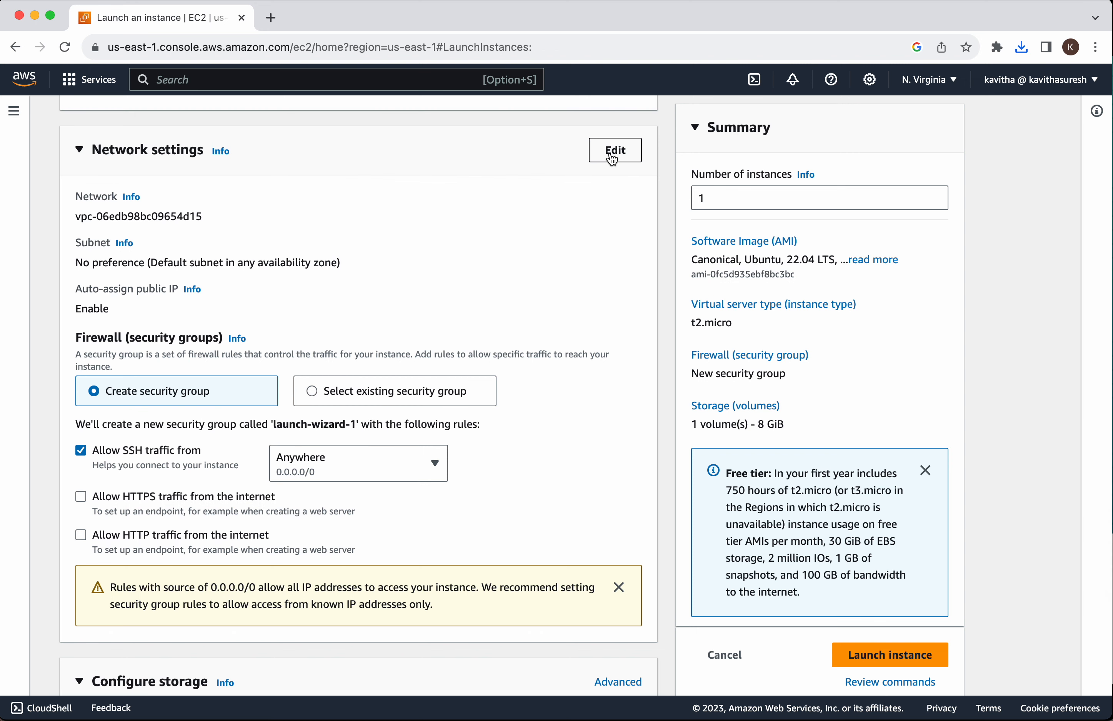
click(610, 152)
scroll(574, 443, down, 4)
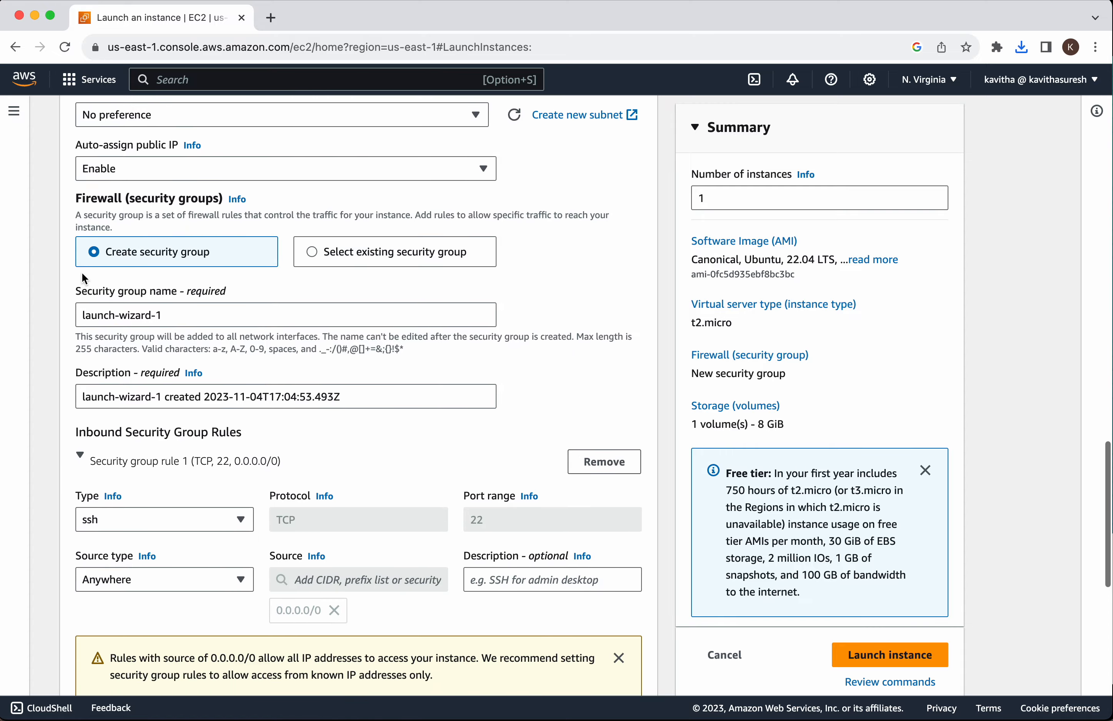
triple_click(196, 314)
text(demo)
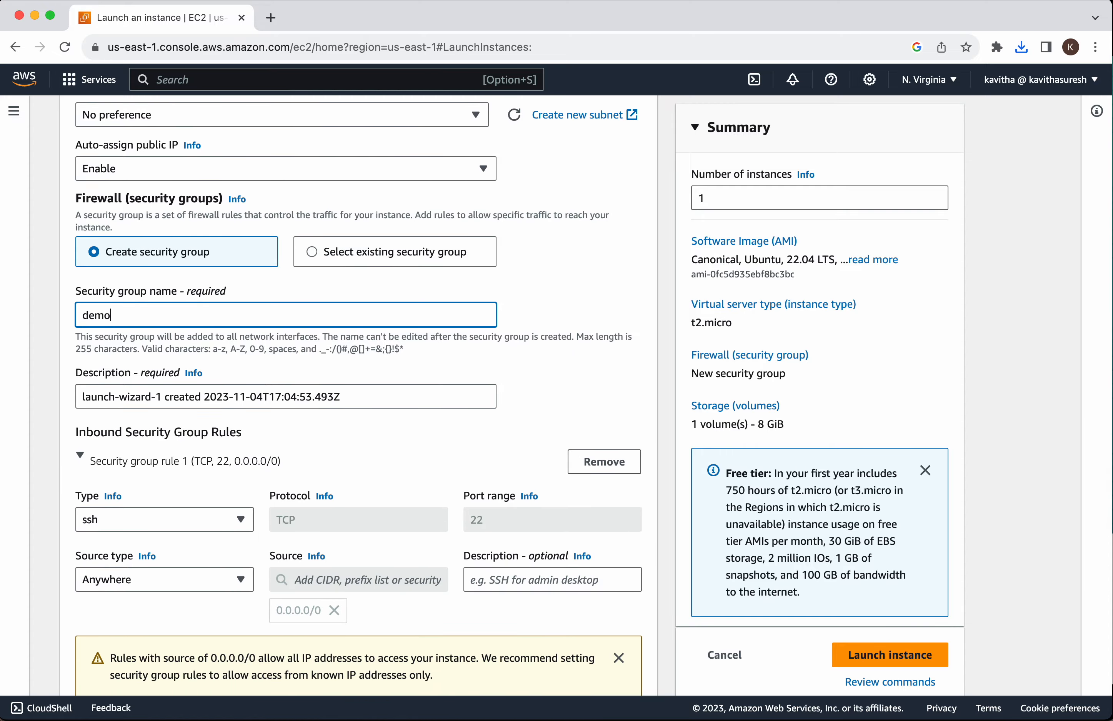
text(vm-sg)
triple_click(387, 398)
text(DemoV)
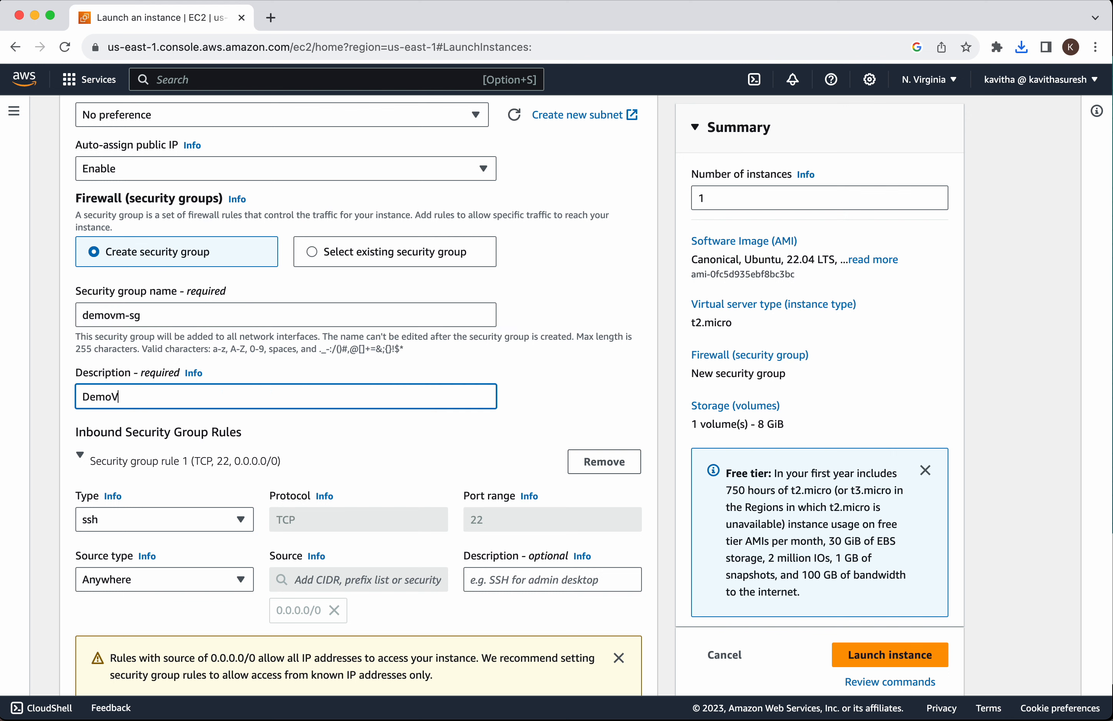
text(M Security group)
Set the source type of the inbound ssh rule to My IP.
scroll(73, 518, down, 5)
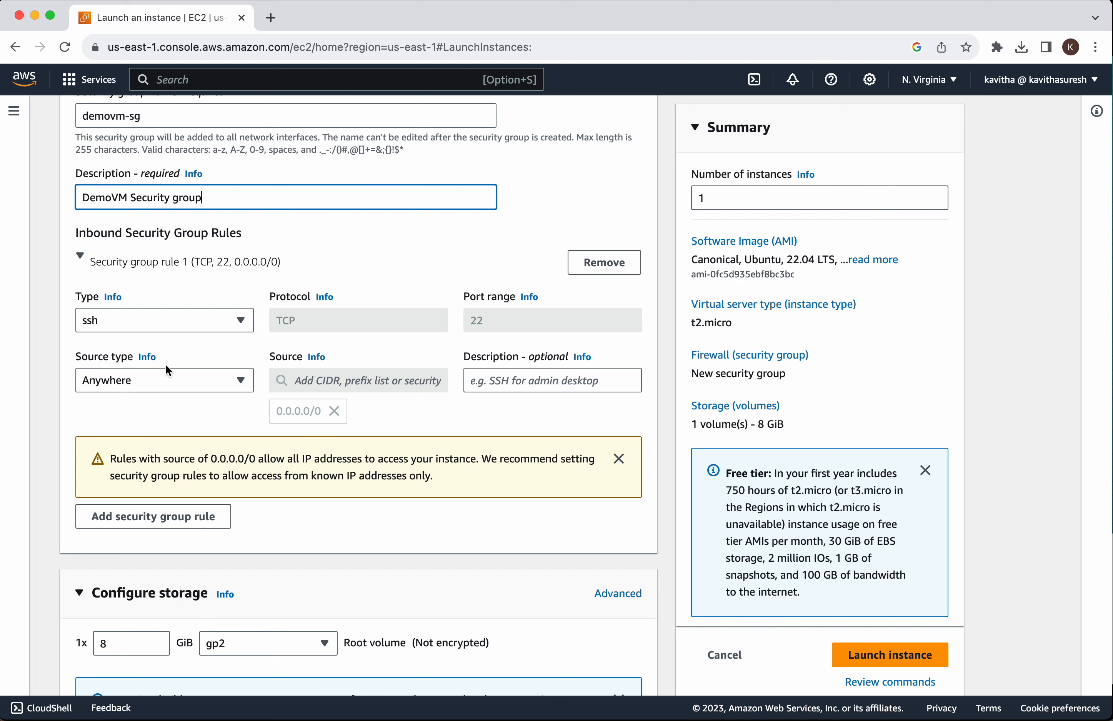
click(240, 379)
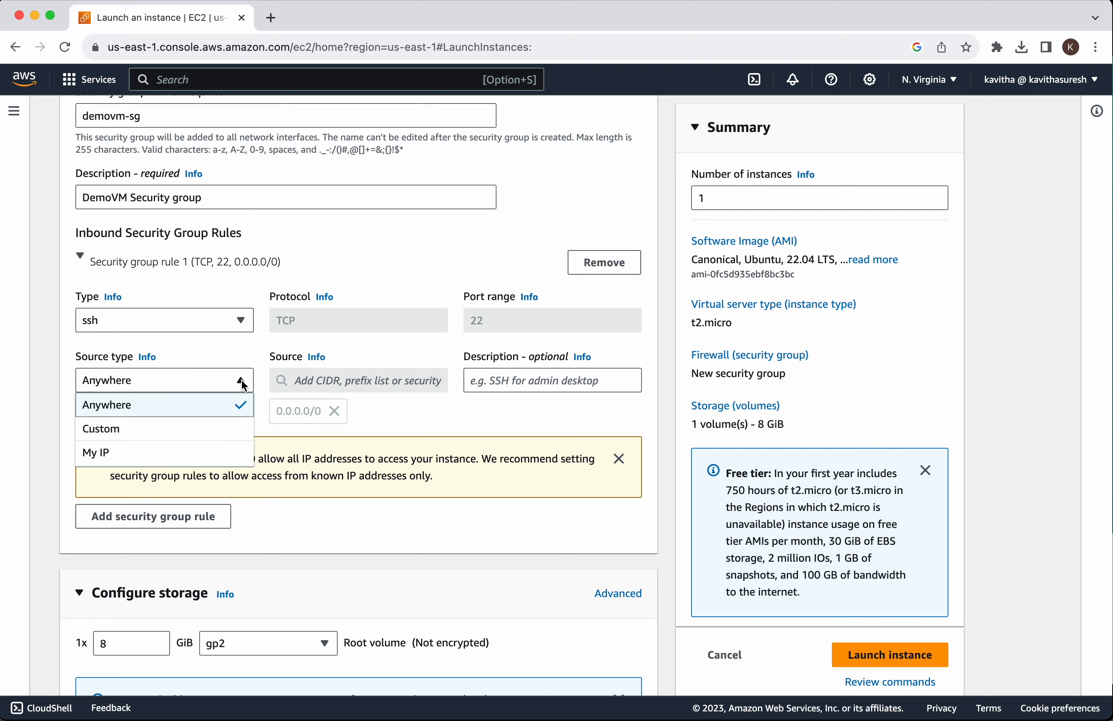
click(217, 452)
Add a second inbound security group rule of type HTTP with the source type Anywhere.
scroll(341, 496, down, 3)
click(181, 359)
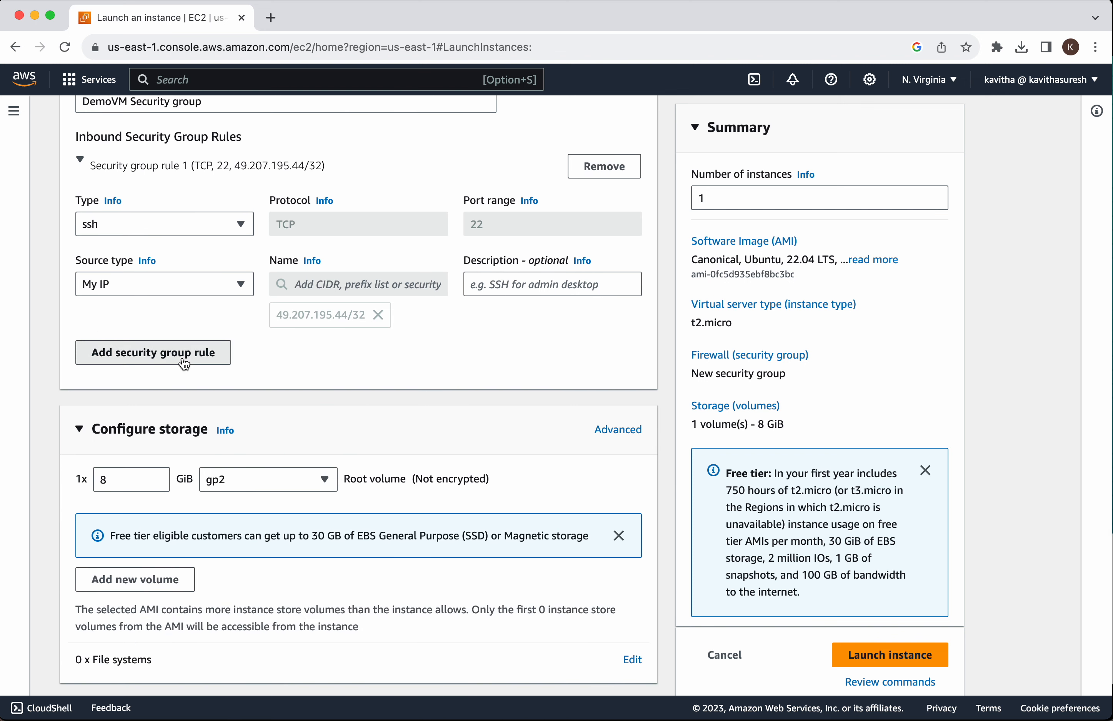
click(242, 417)
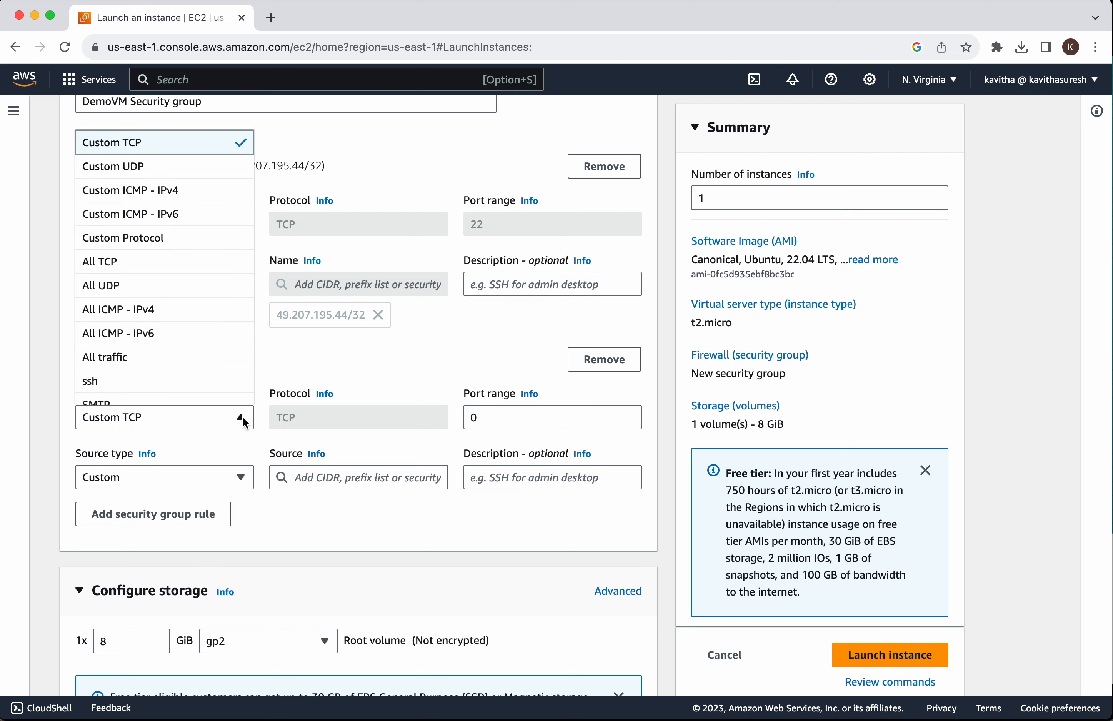
scroll(178, 358, down, 5)
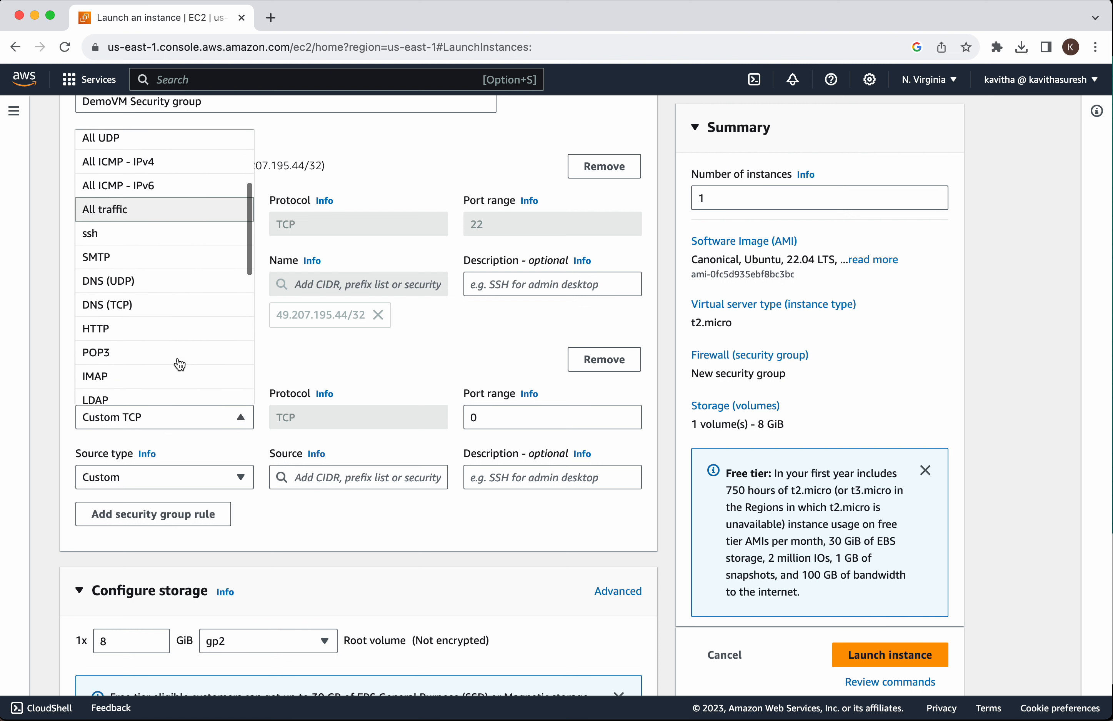
click(168, 321)
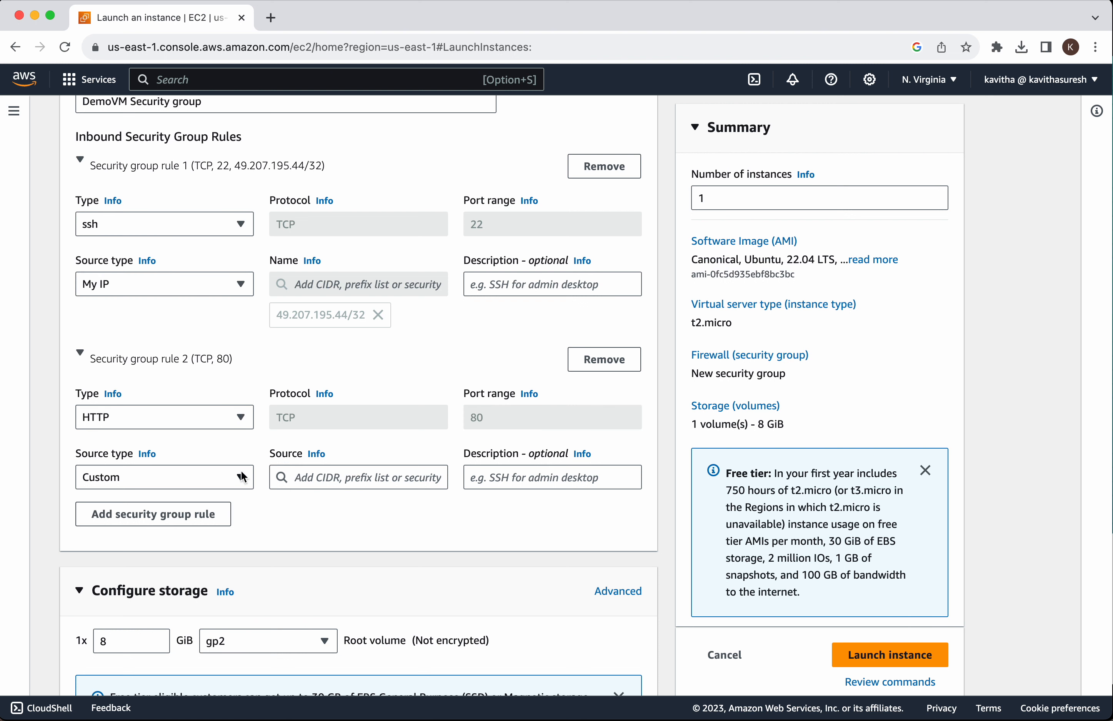
click(243, 480)
click(223, 502)
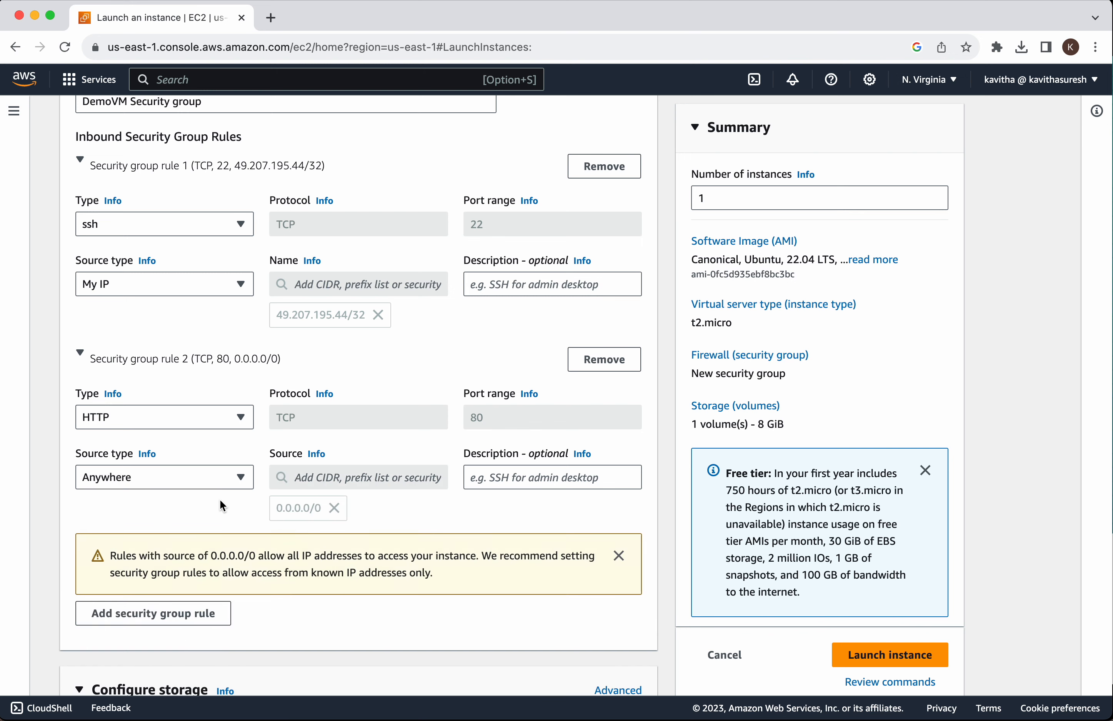
In the advanced details' user data, enter a script with "#! /bin/bash", "sudo apt-get update" and "sudo apt-get install -y apache2".
scroll(346, 566, down, 7)
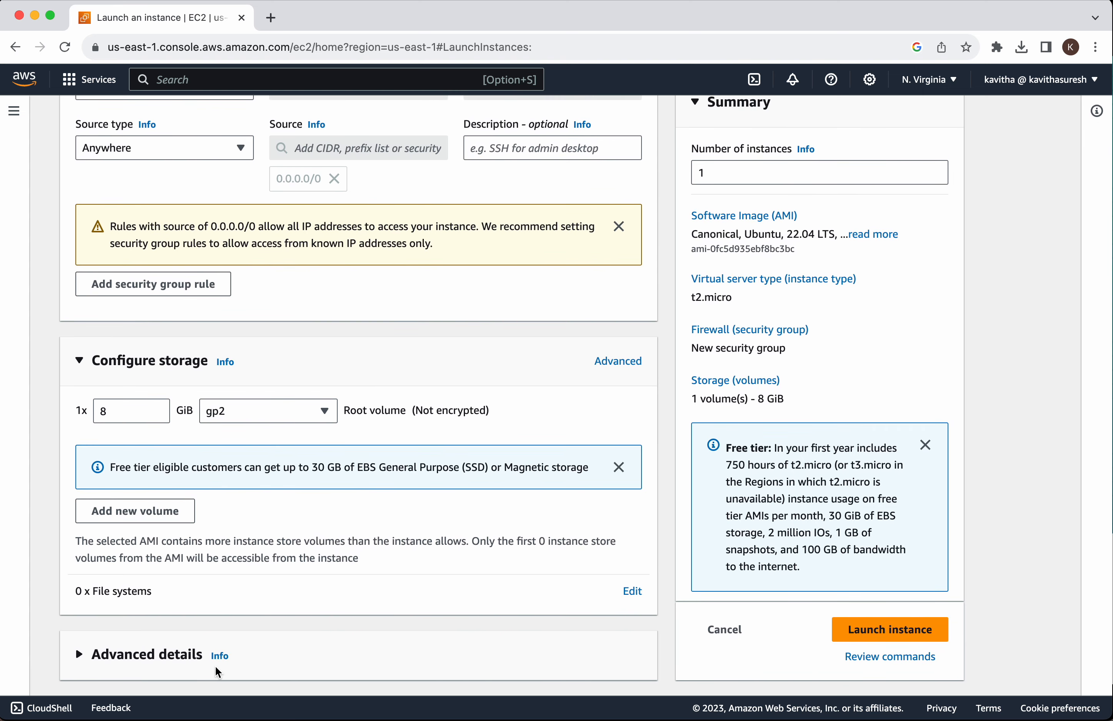
click(178, 655)
scroll(311, 569, down, 6)
scroll(311, 569, down, 20)
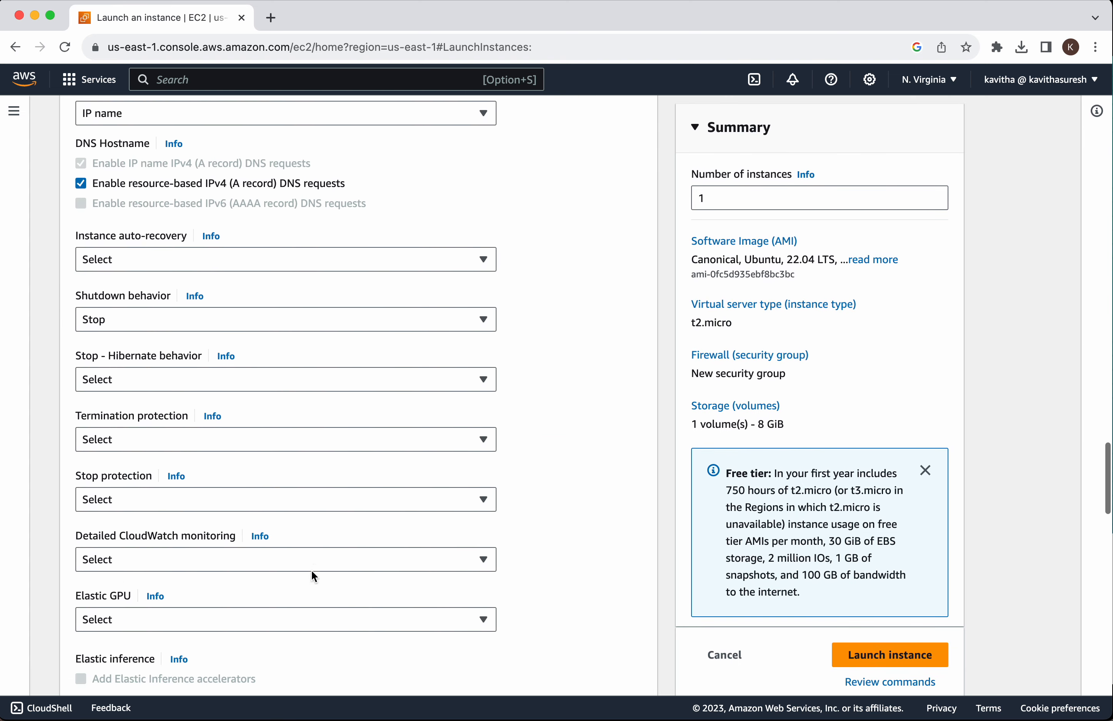
scroll(311, 570, down, 15)
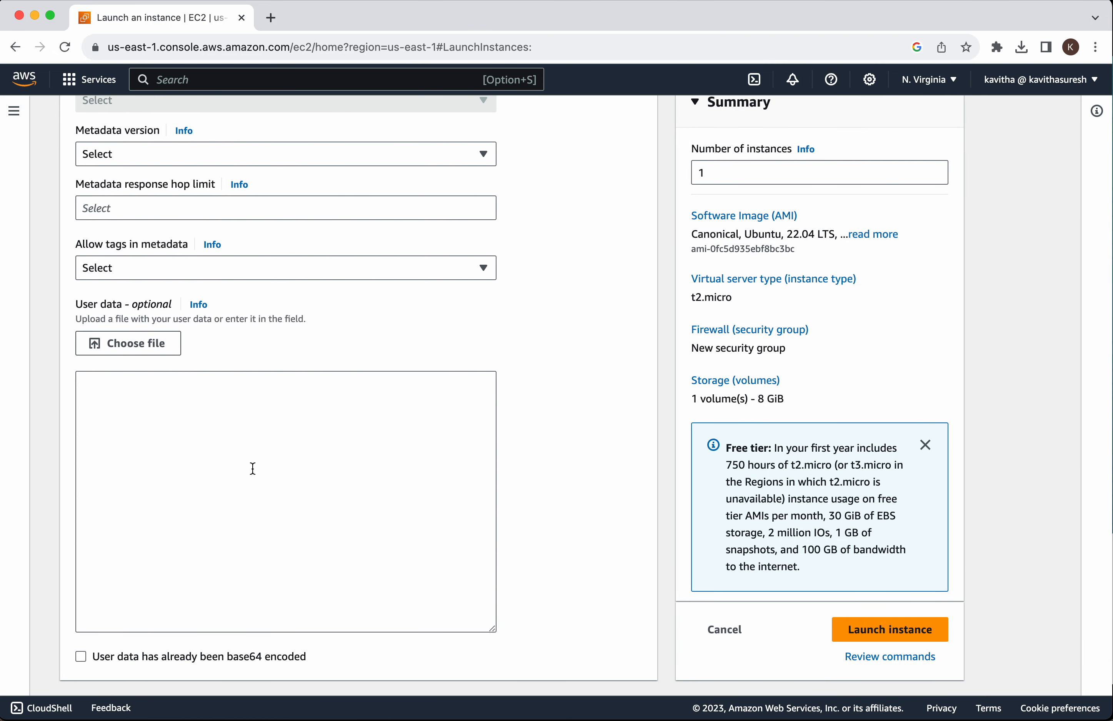
click(216, 406)
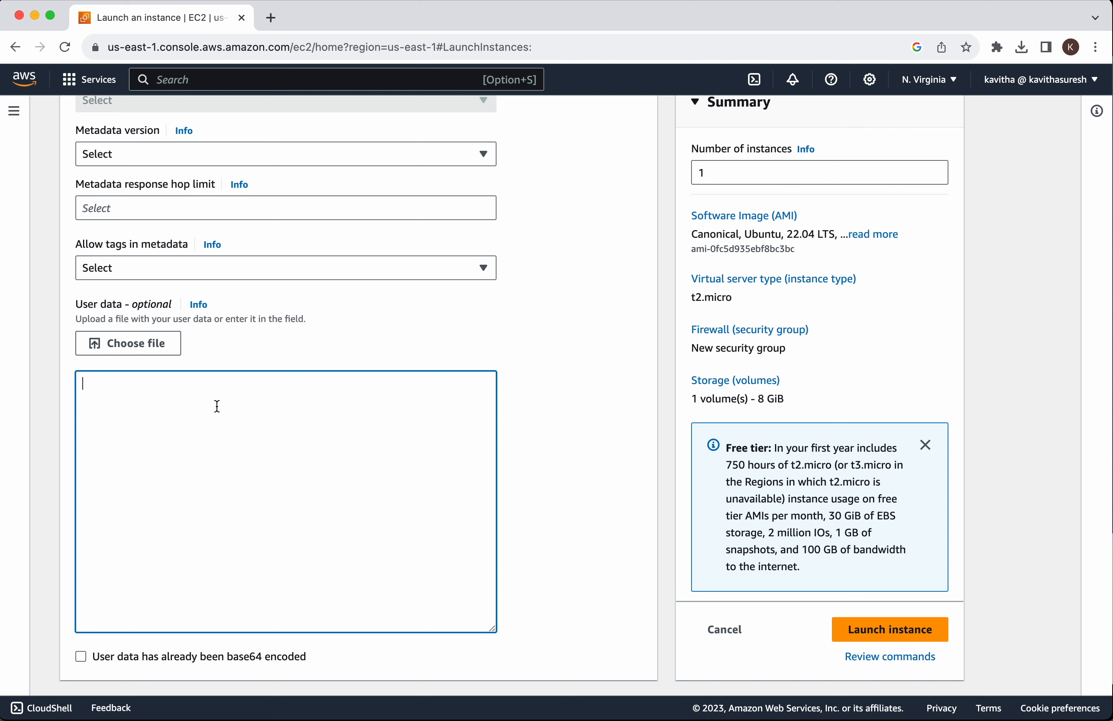
text(#! /bin/bash)
key(Return)
text(sudo apt-get update su)
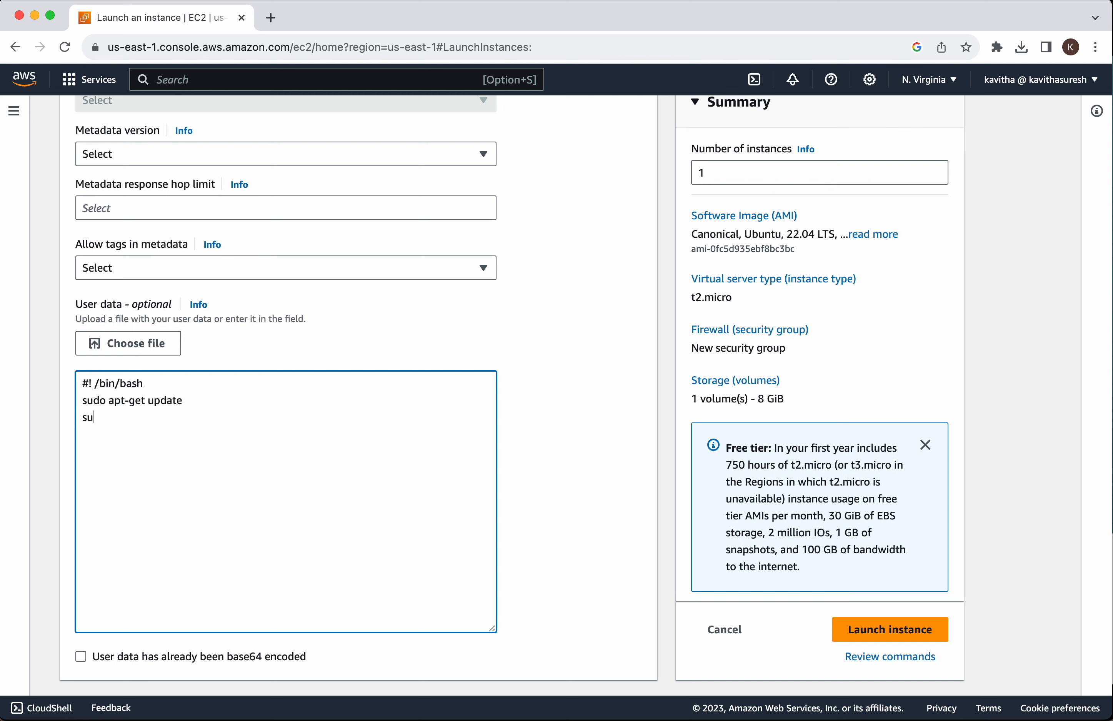
text(do apt-get install -y apache2 )
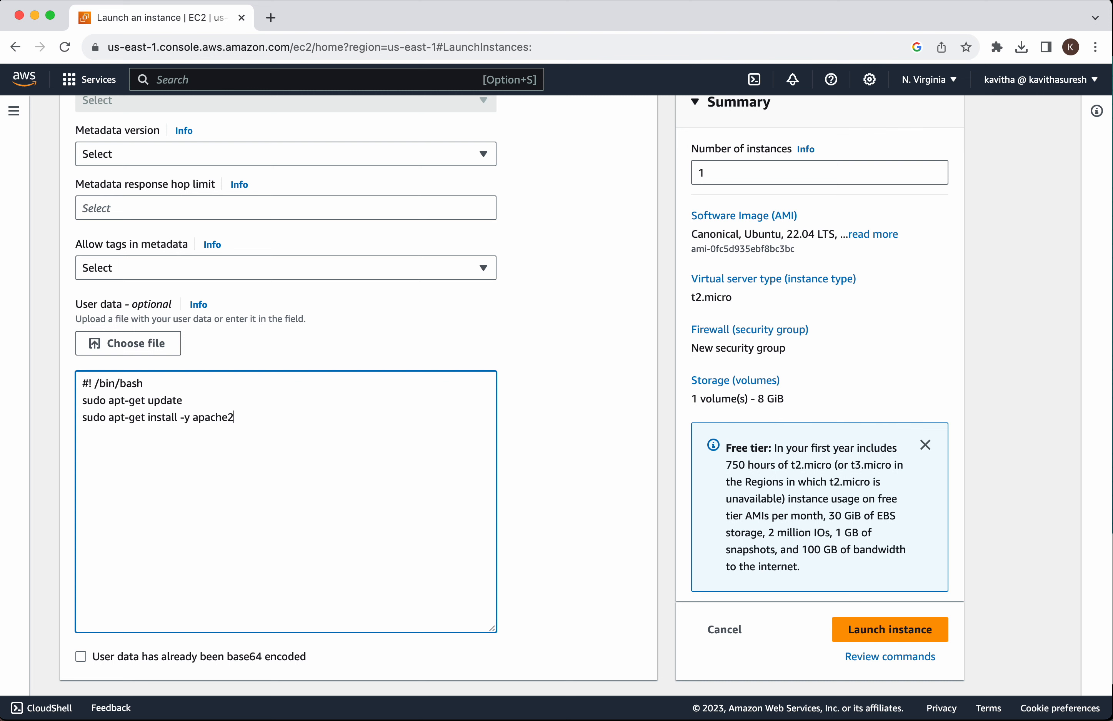
Add "sudo /etc/init.d/apache2 start" and "sudo /etc/init.d/apache2 status" to the user data script and launch the instance.
text(sudo /etc/init.d/apache2 sta)
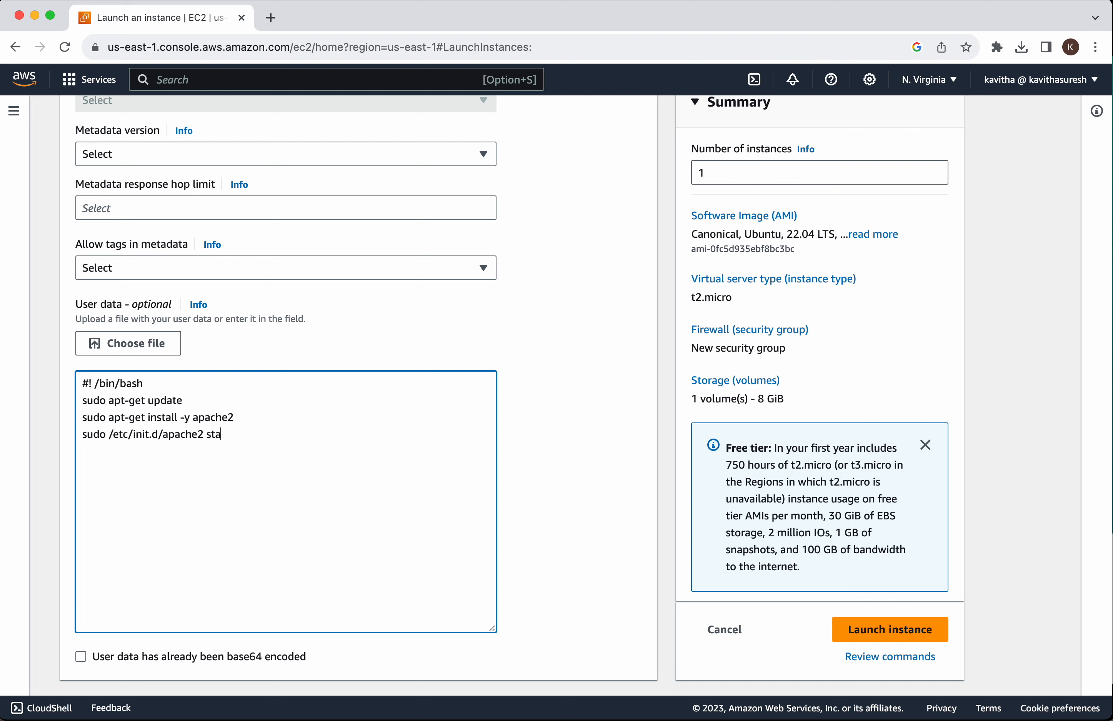
text(rt sudo /etc/init.d/apache2 s)
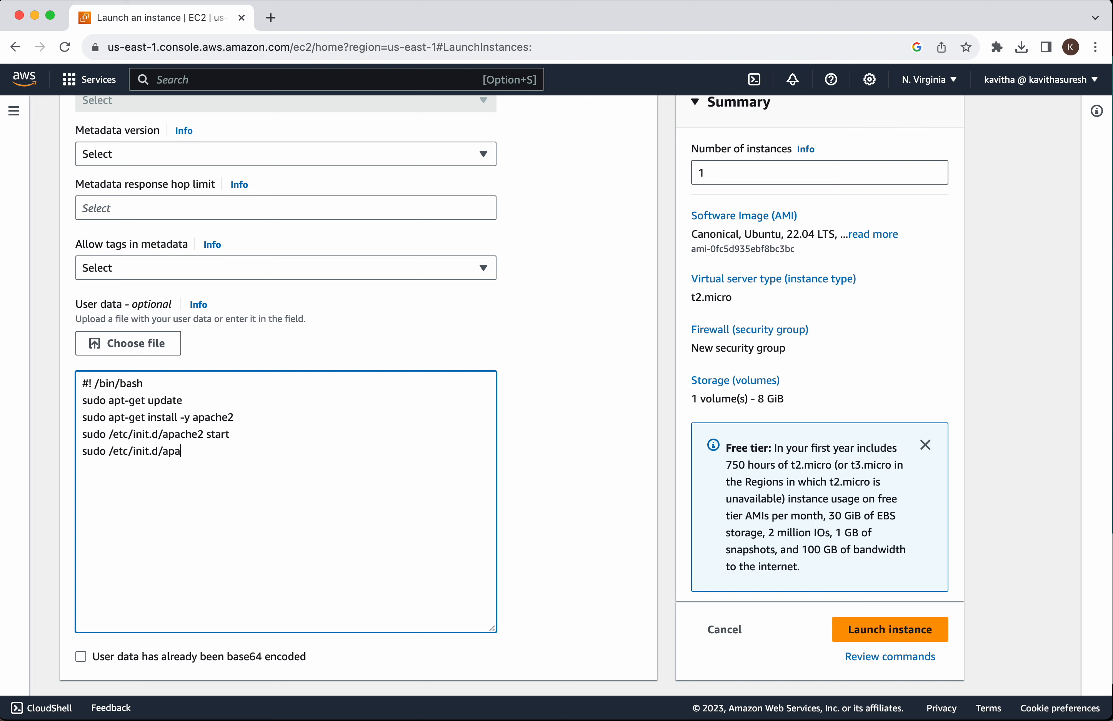
text(tatus)
click(864, 644)
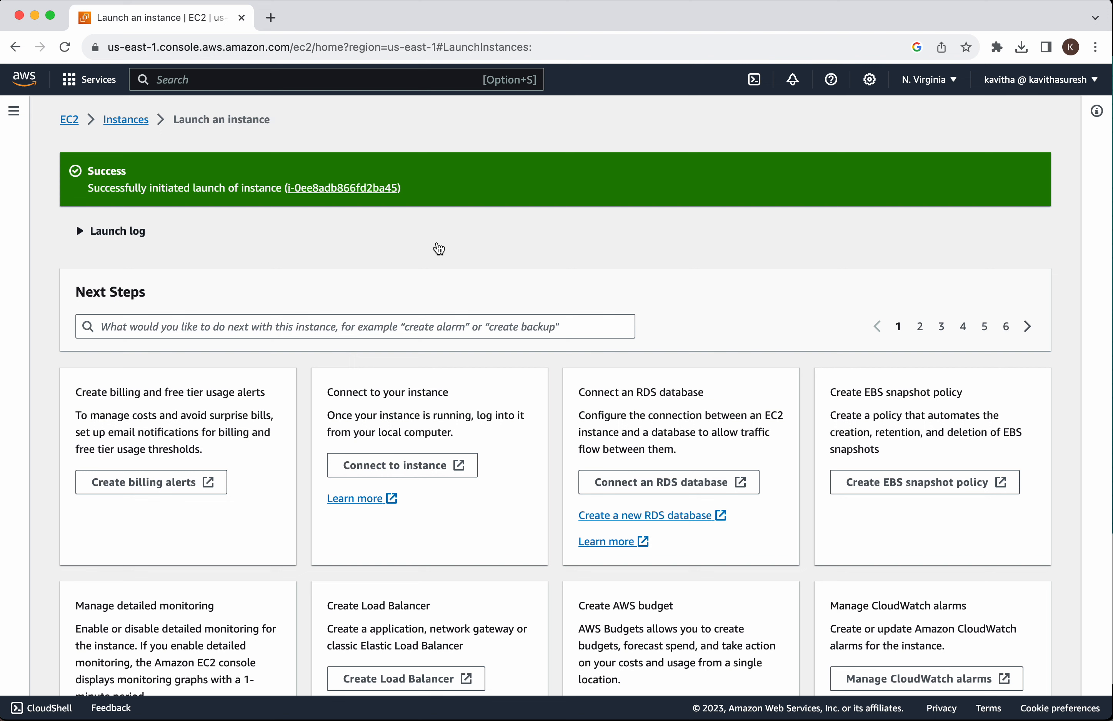
Open the newly launched Demo instance and examine its summary and instance details.
click(373, 188)
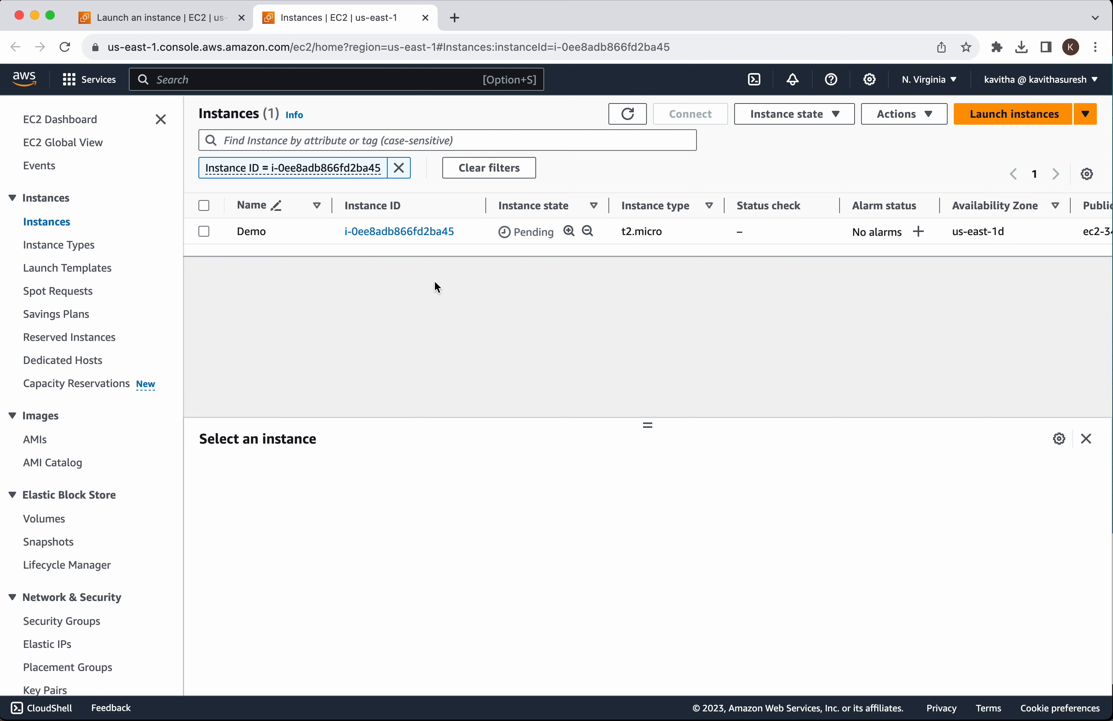
click(410, 233)
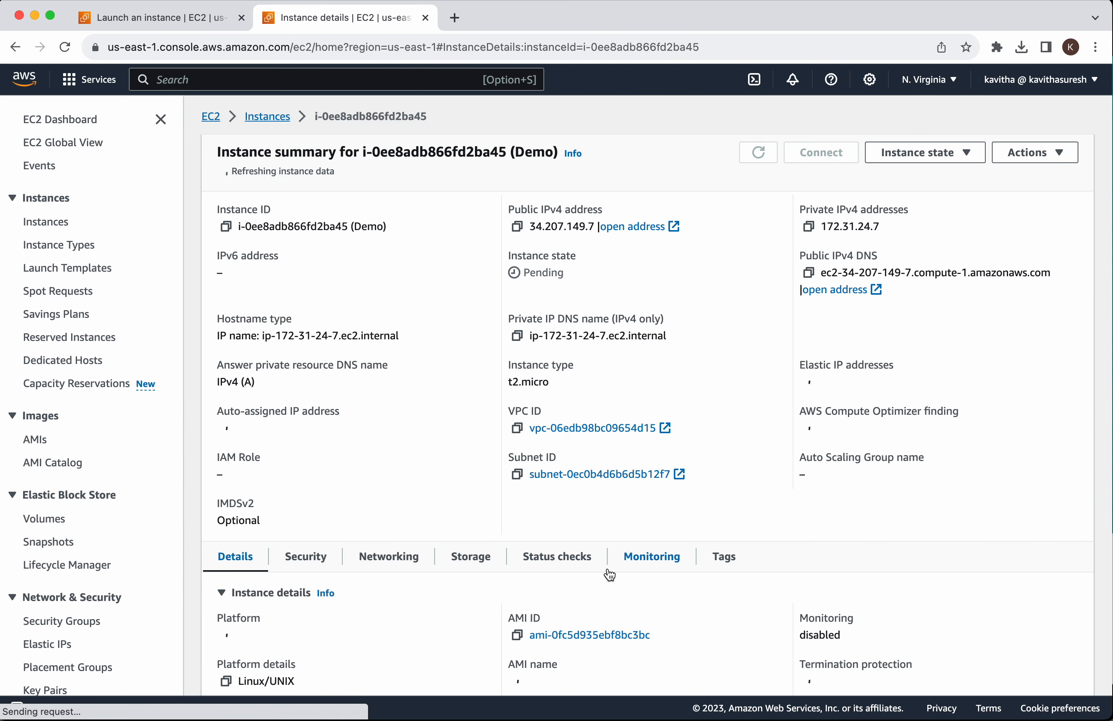
scroll(606, 567, down, 5)
scroll(608, 569, down, 2)
scroll(608, 568, up, 7)
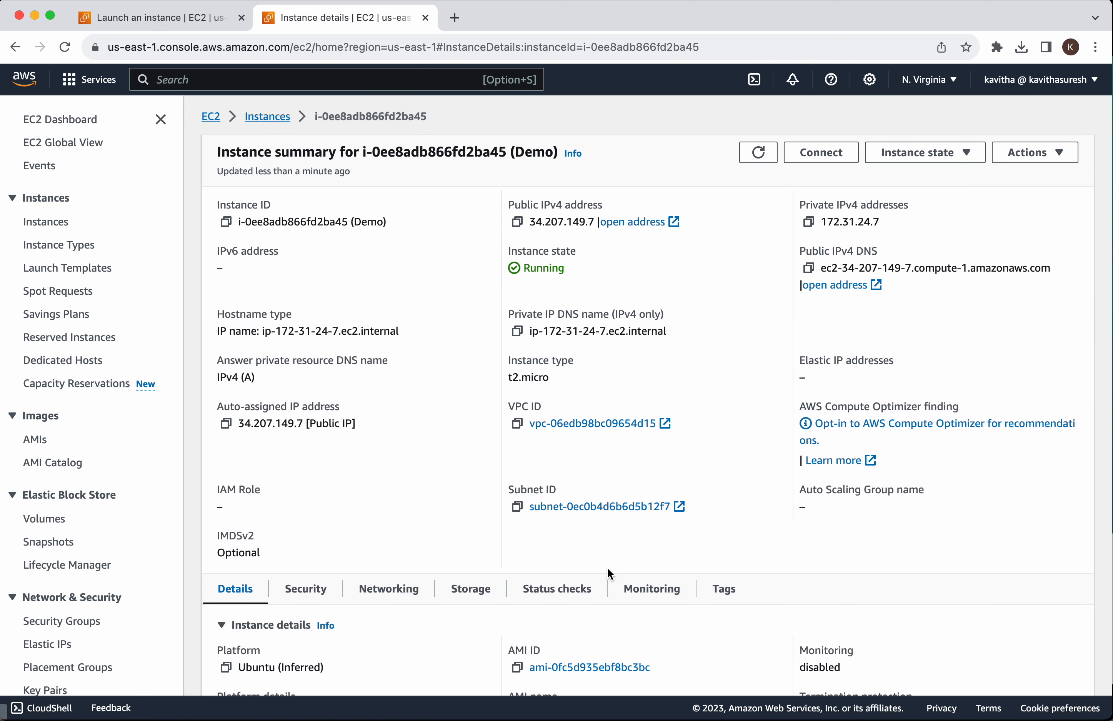
scroll(607, 566, down, 7)
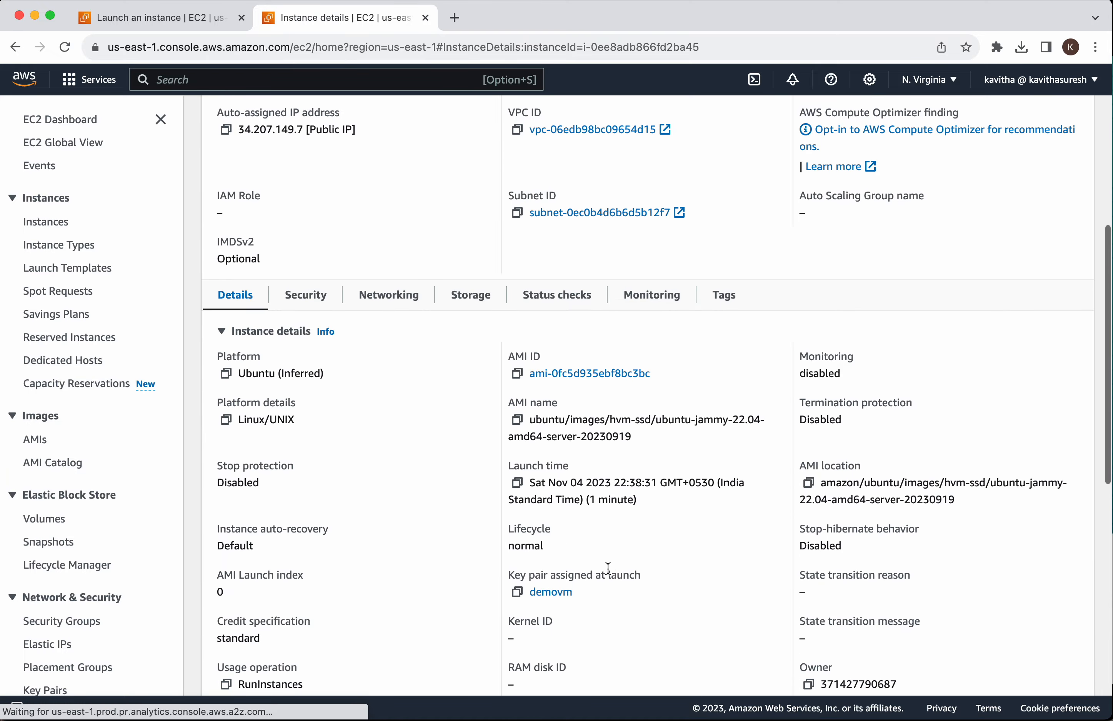
scroll(607, 567, down, 10)
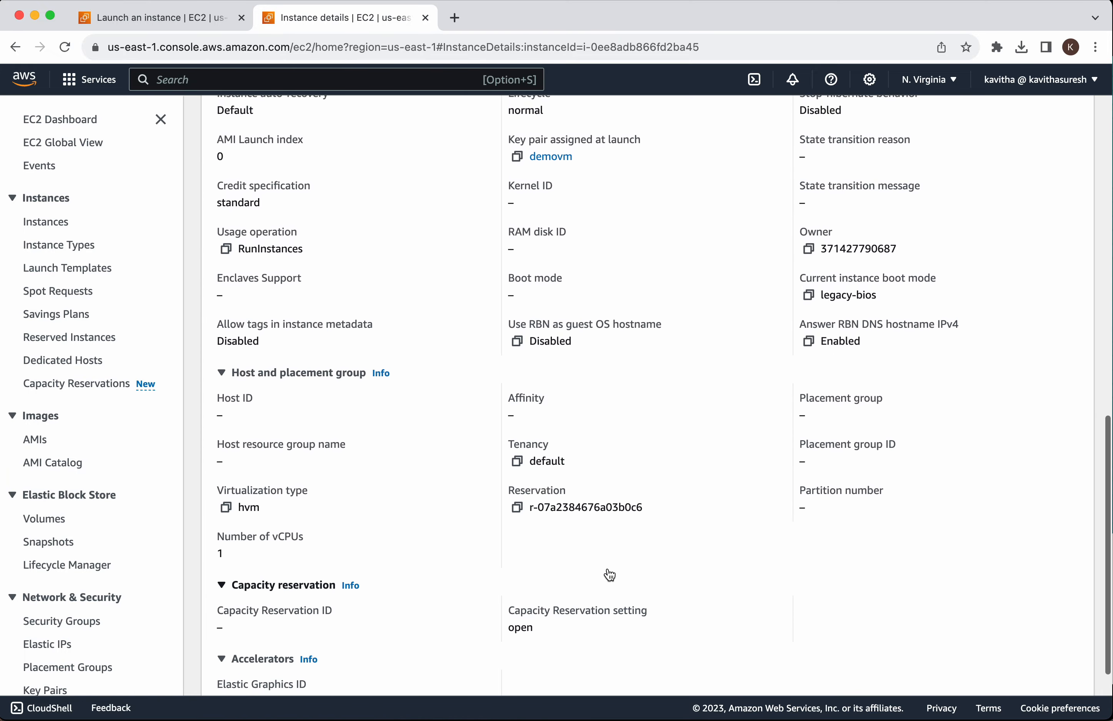
scroll(607, 567, up, 9)
Review the Demo instance's inbound and outbound security rules and its status checks.
click(295, 280)
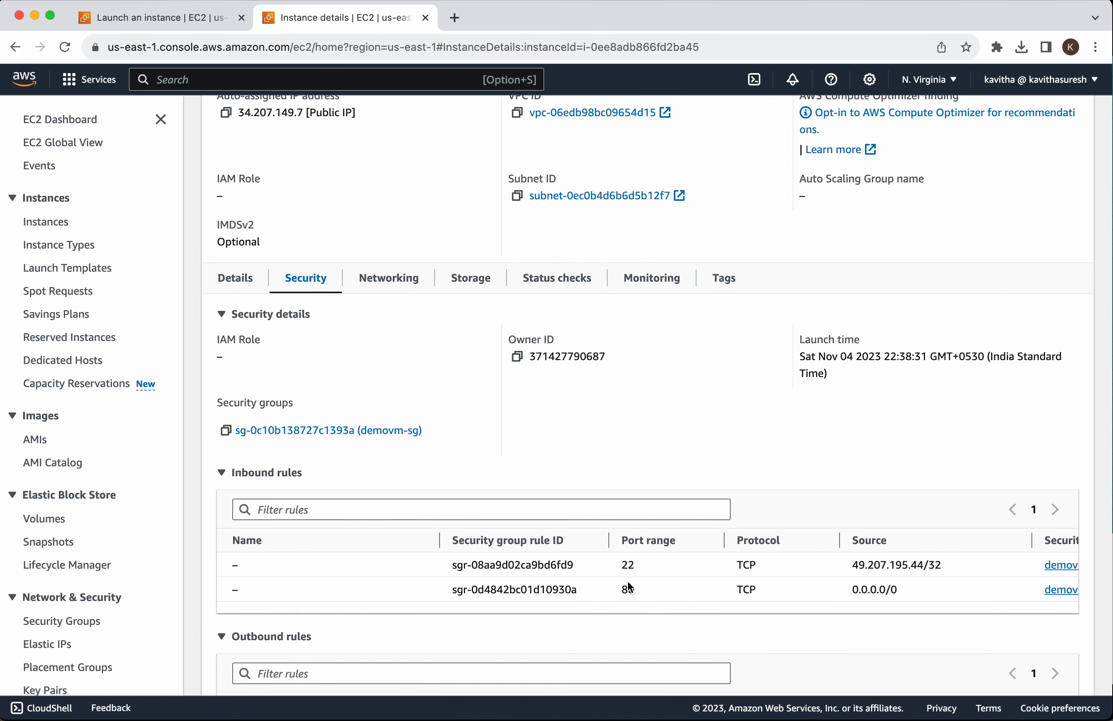
scroll(630, 587, down, 2)
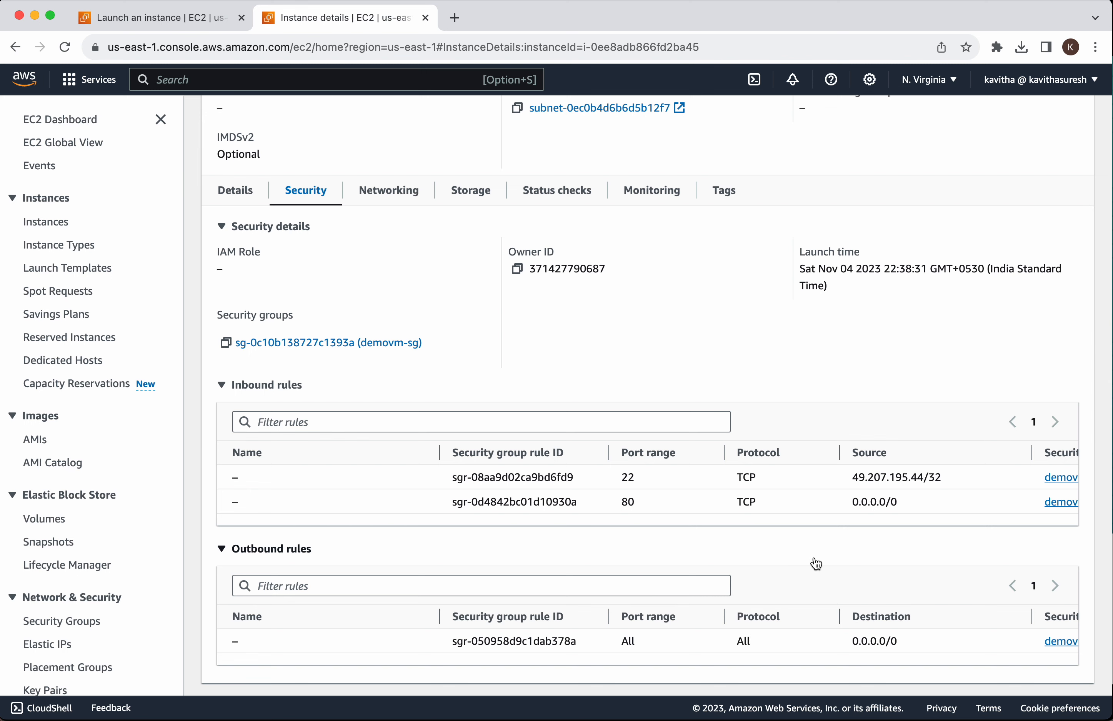
scroll(815, 564, up, 9)
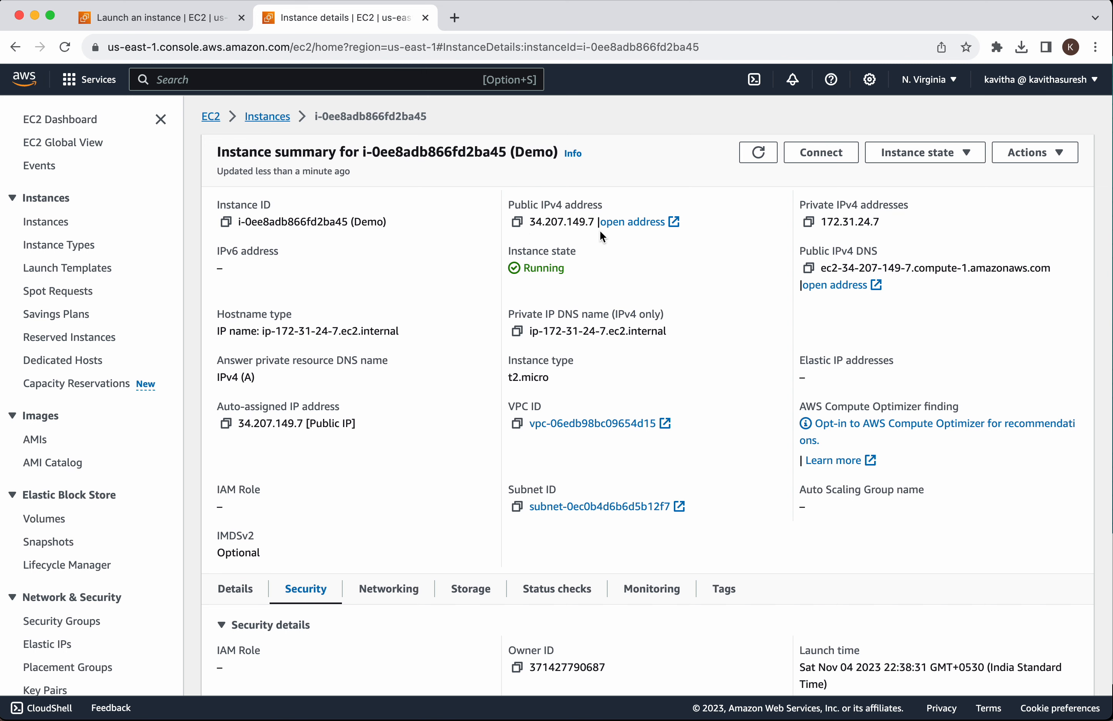
scroll(639, 493, down, 3)
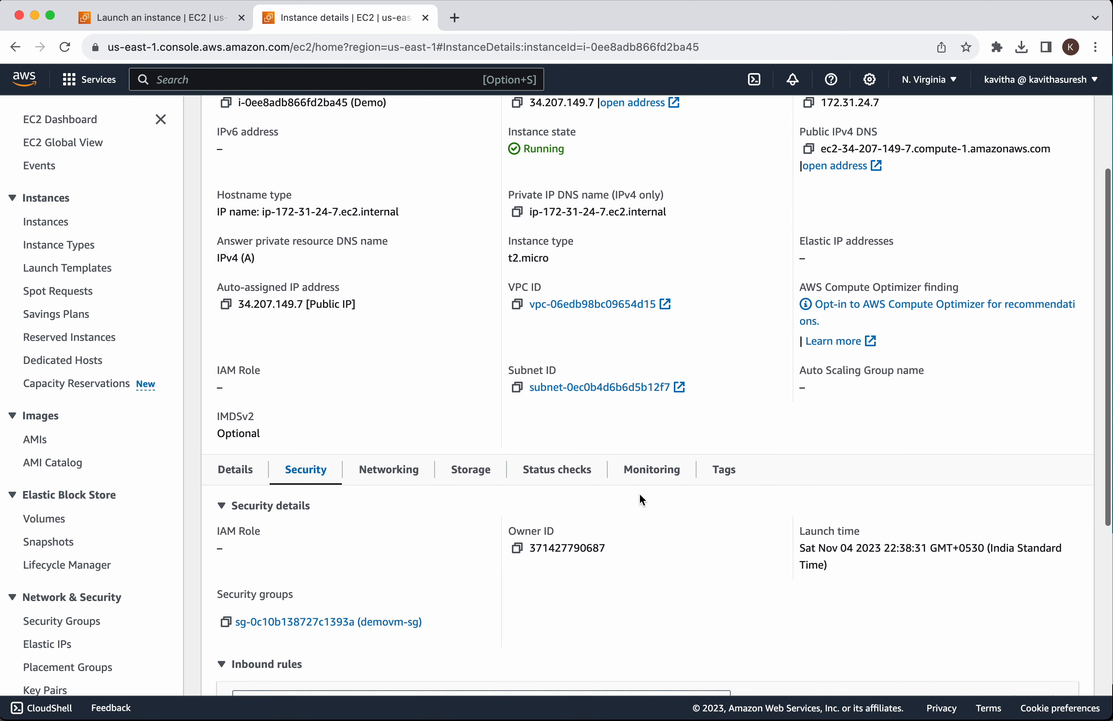
click(571, 449)
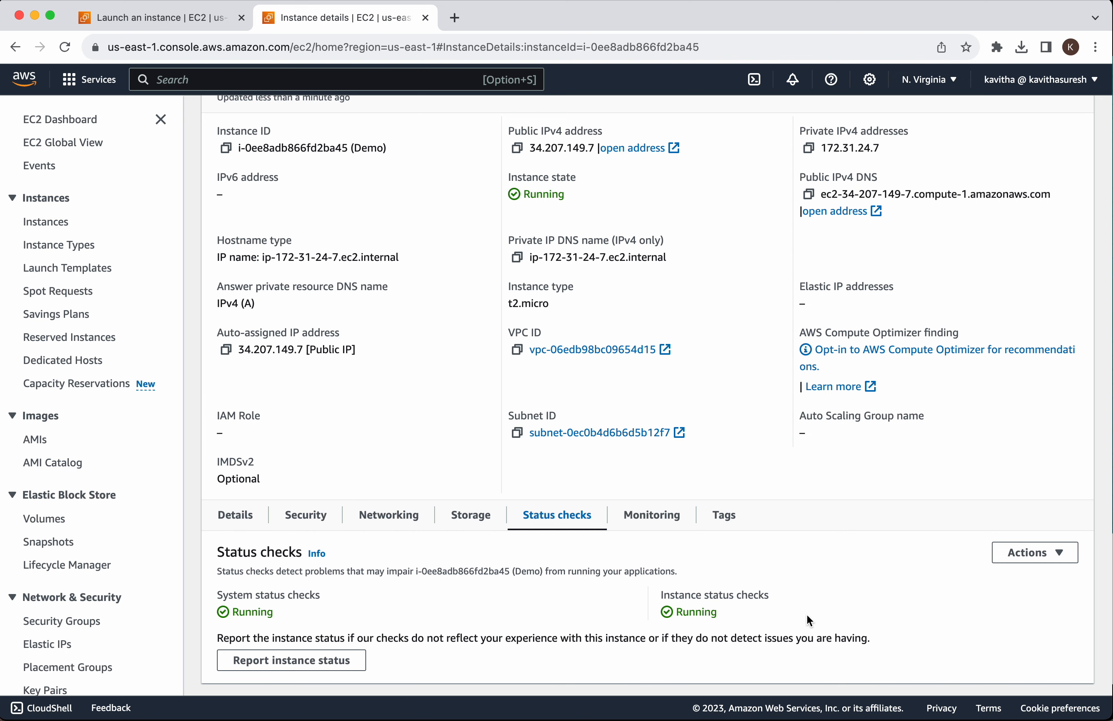
scroll(807, 616, up, 2)
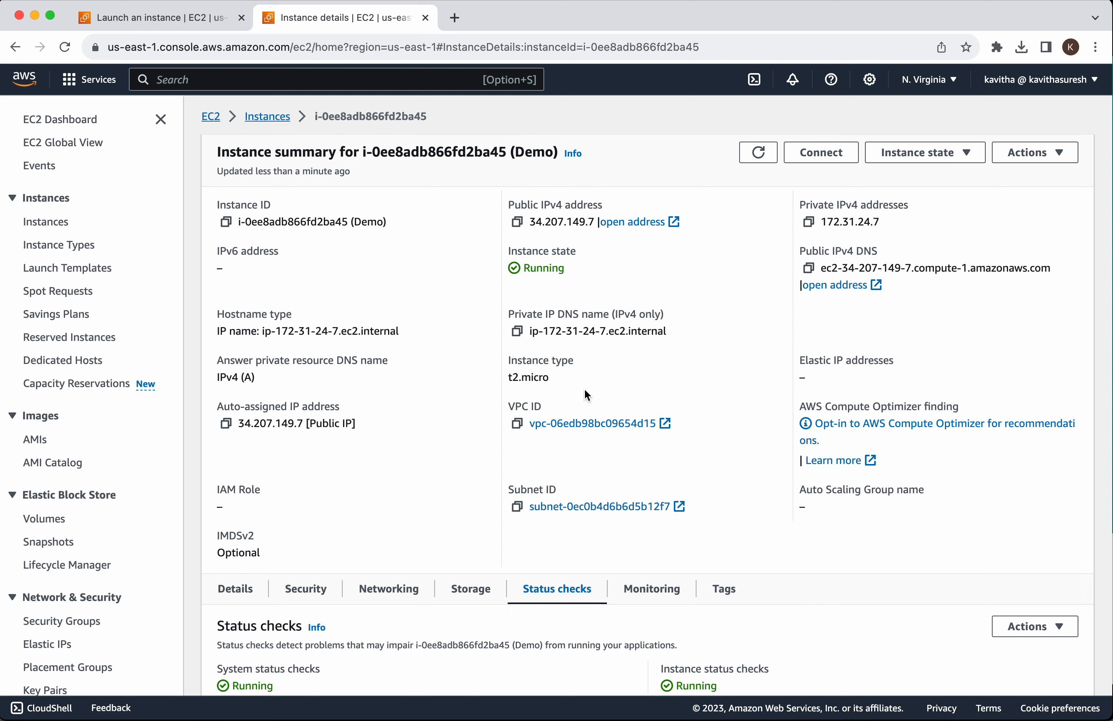
click(516, 222)
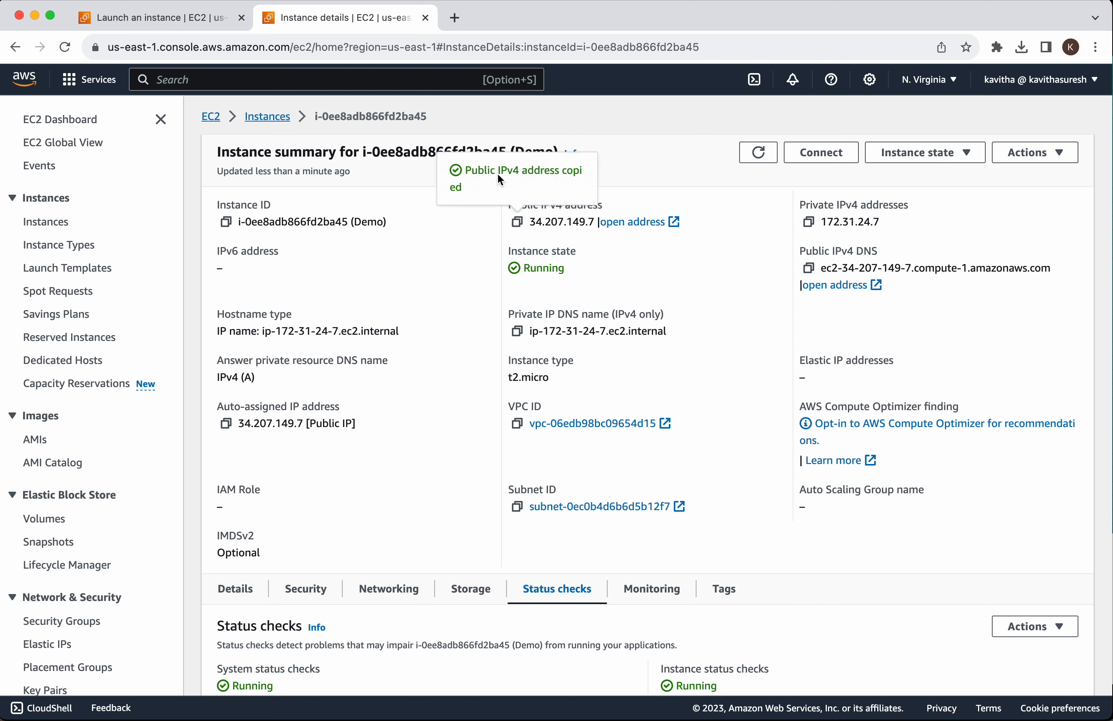
click(454, 18)
click(485, 47)
text(http://)
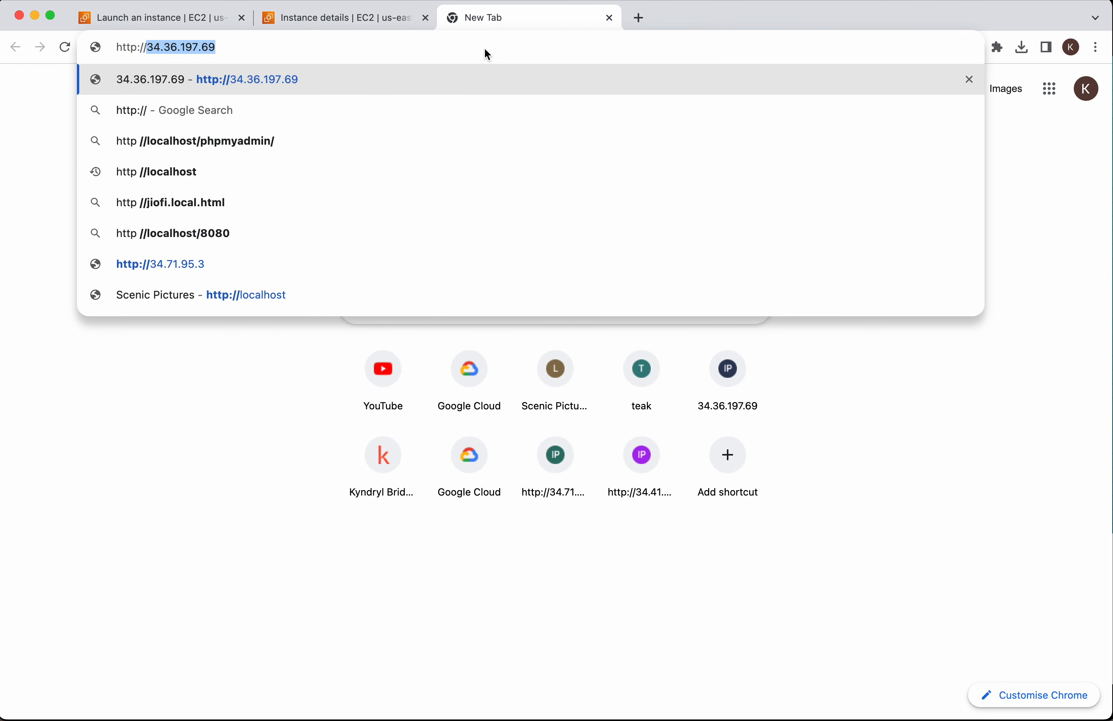
key(super+v)
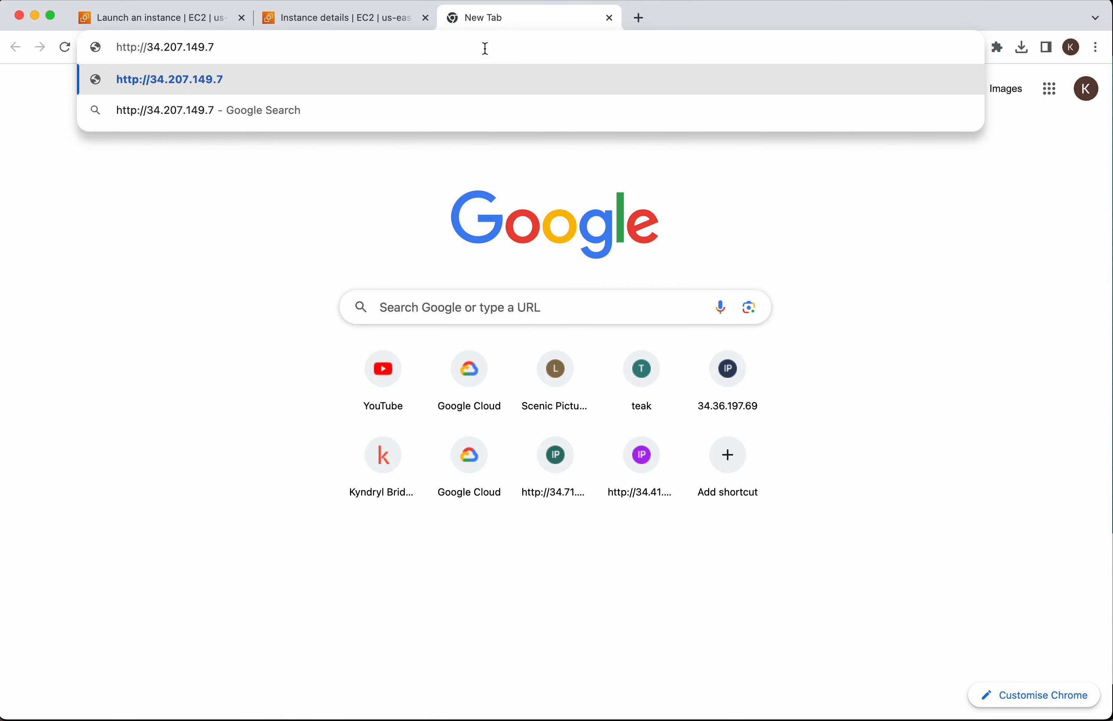
key(Return)
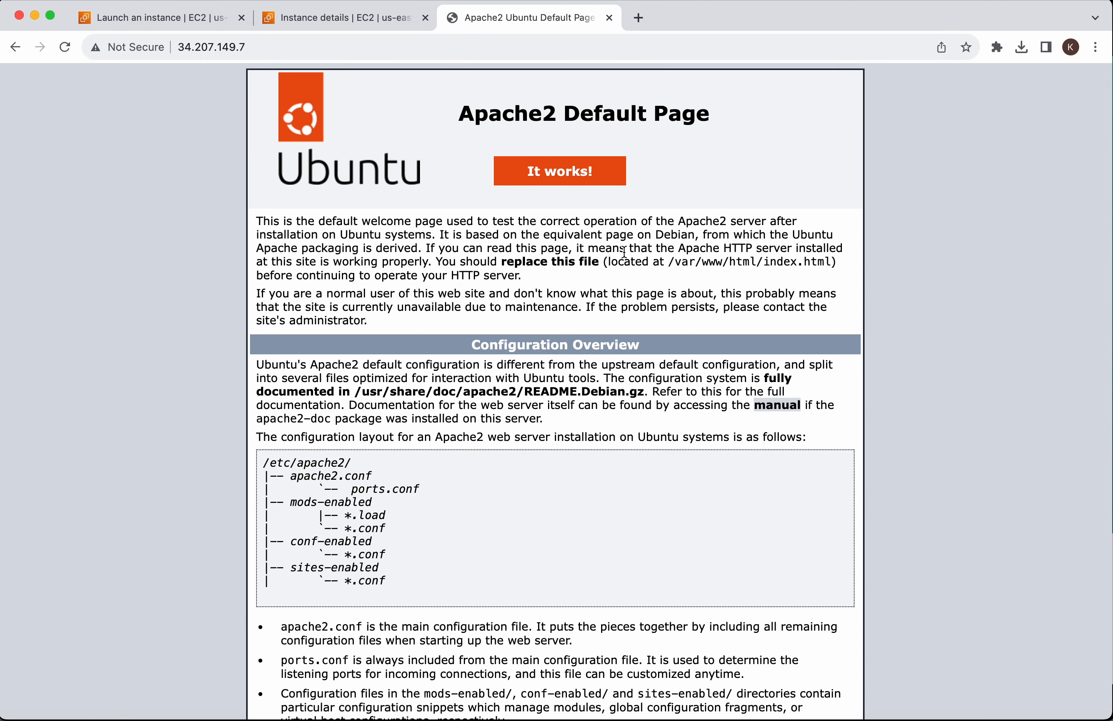
Create an image from the Demo instance with the name "demo-ami" and the description "Demo AMI".
click(379, 26)
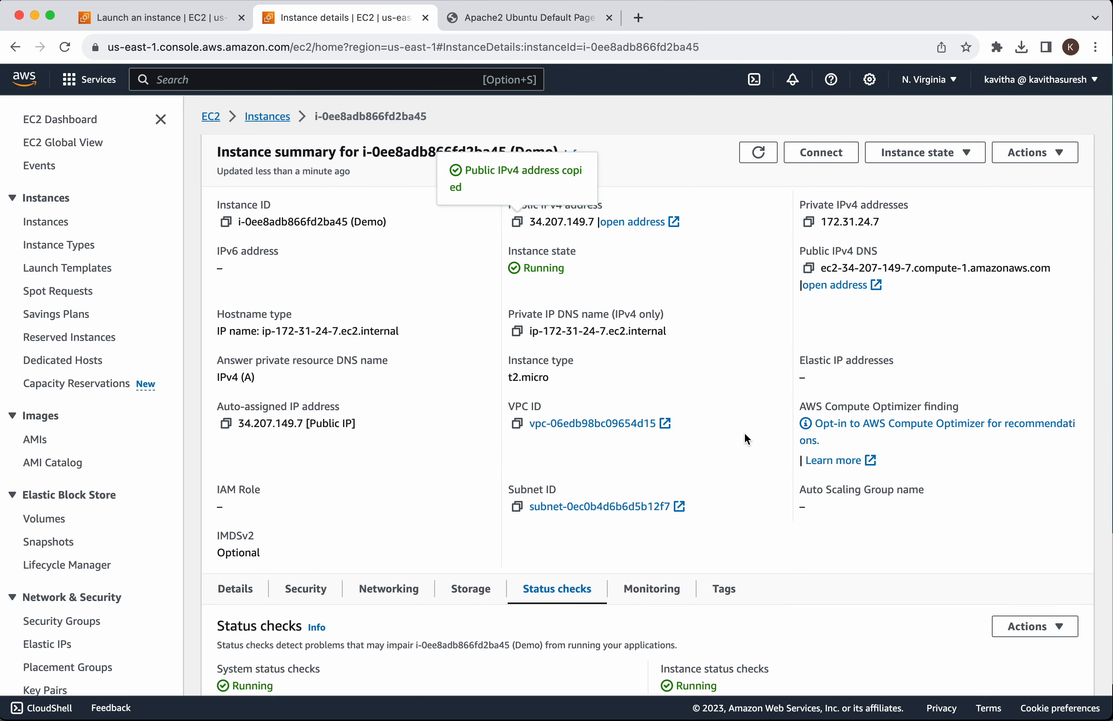
click(1057, 153)
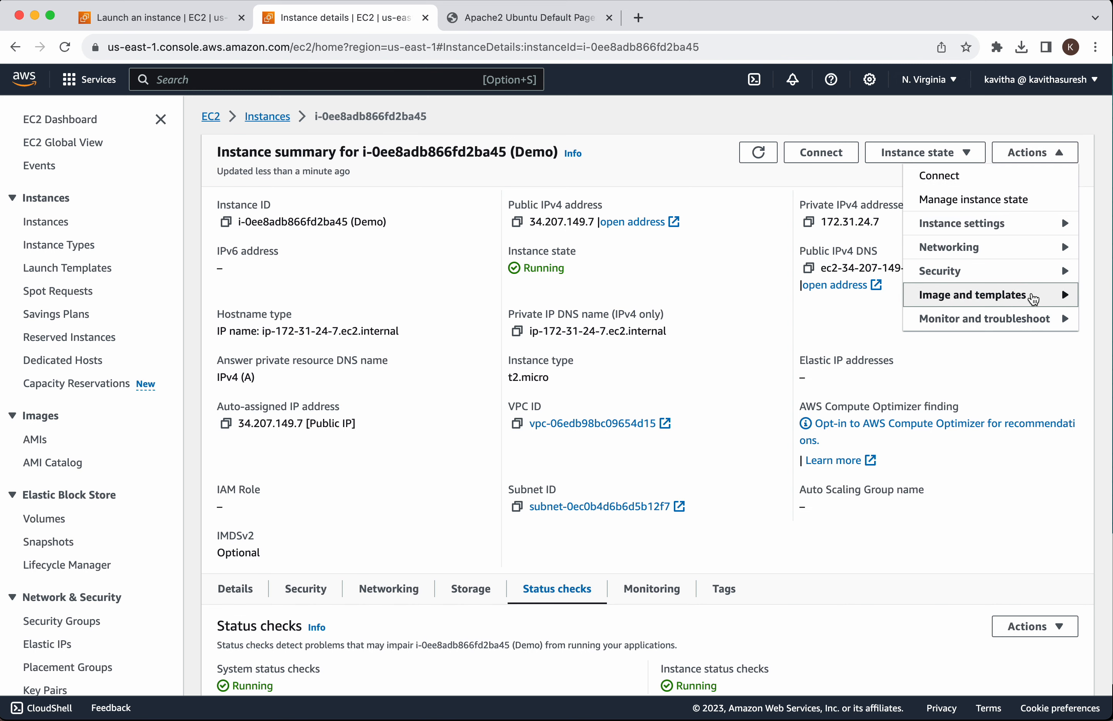
mouse_move(1033, 298)
click(865, 295)
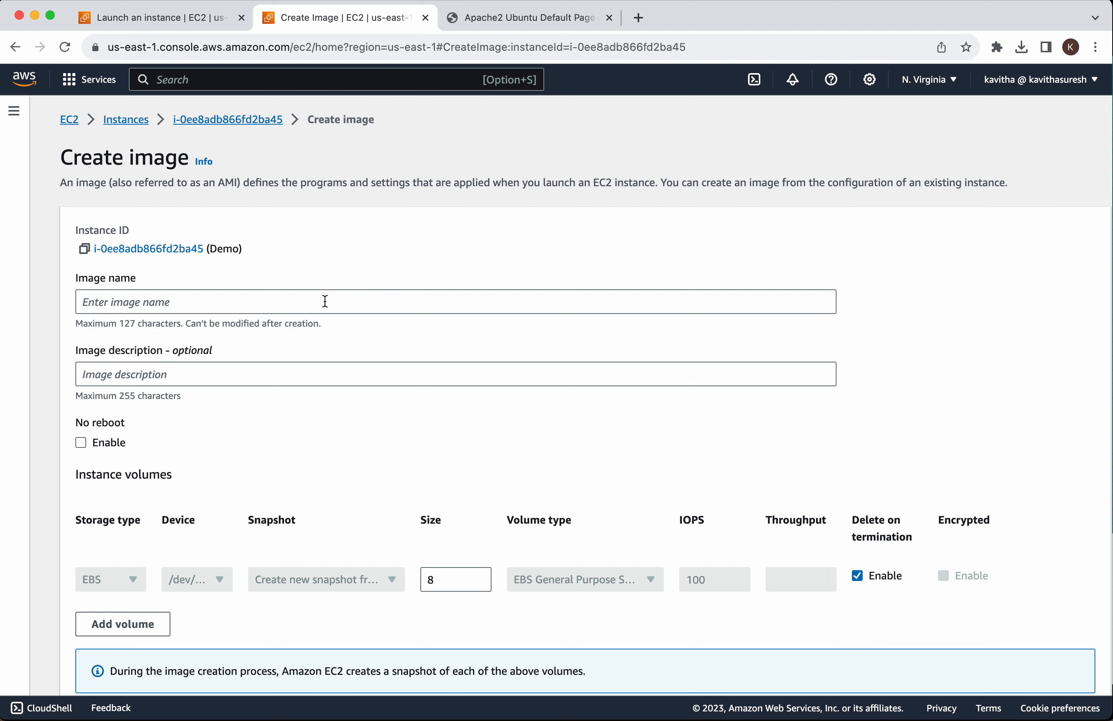
click(324, 301)
text(demo)
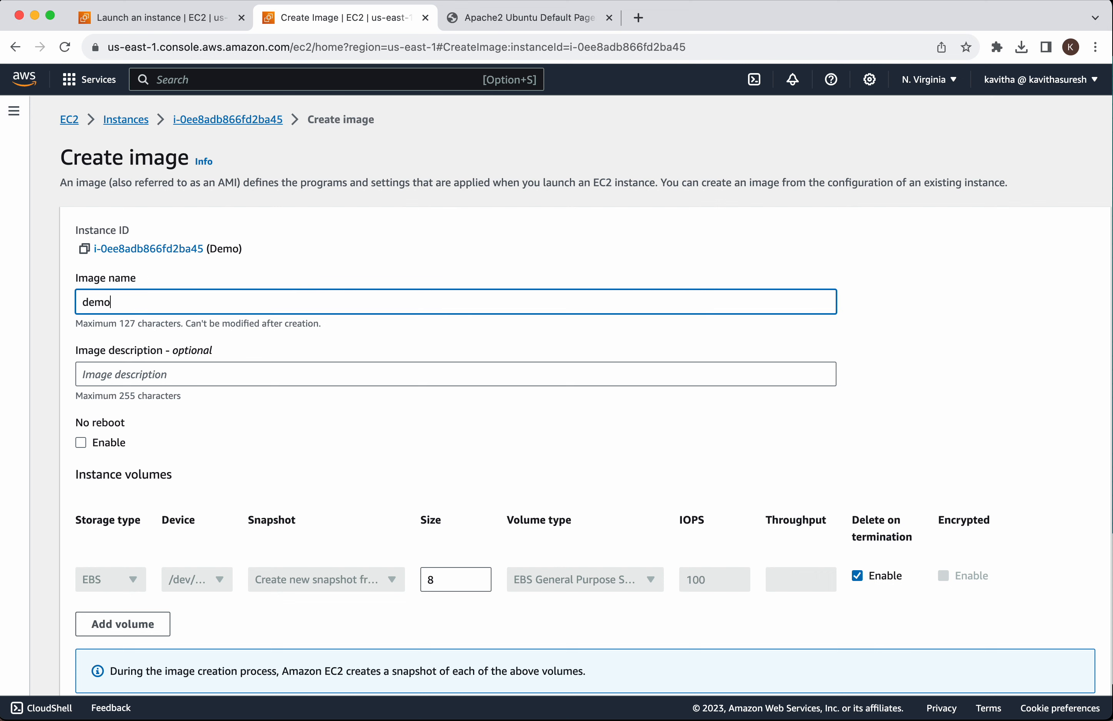
text(-ami)
click(308, 376)
text(Demo AMI)
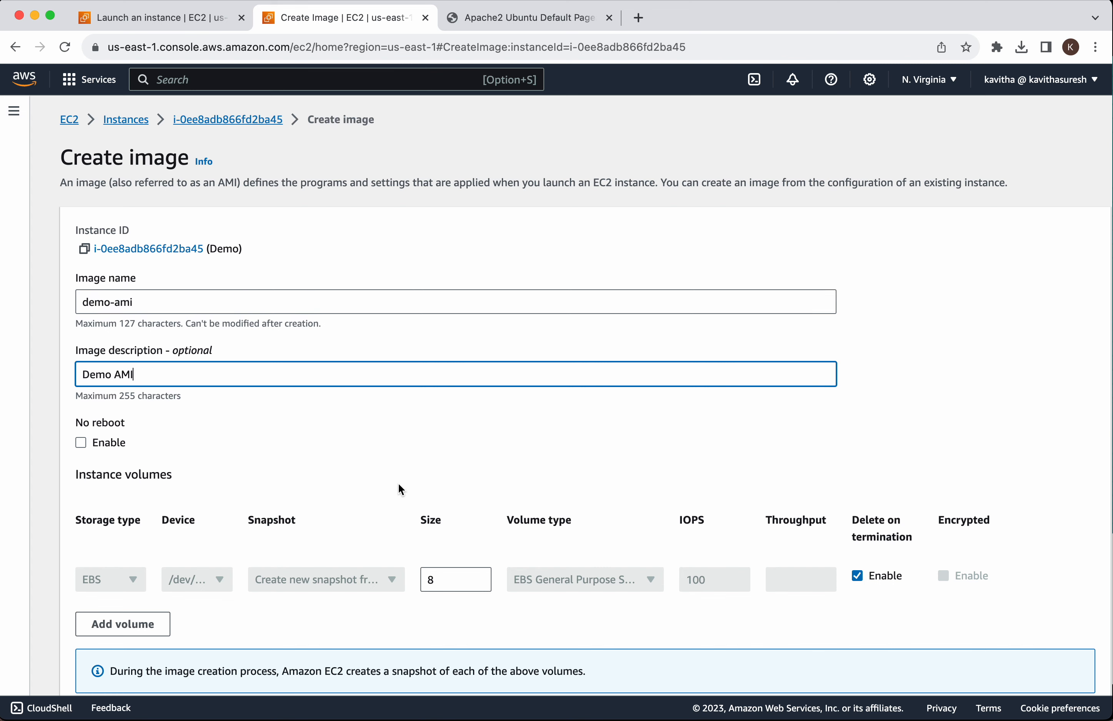
scroll(398, 482, down, 5)
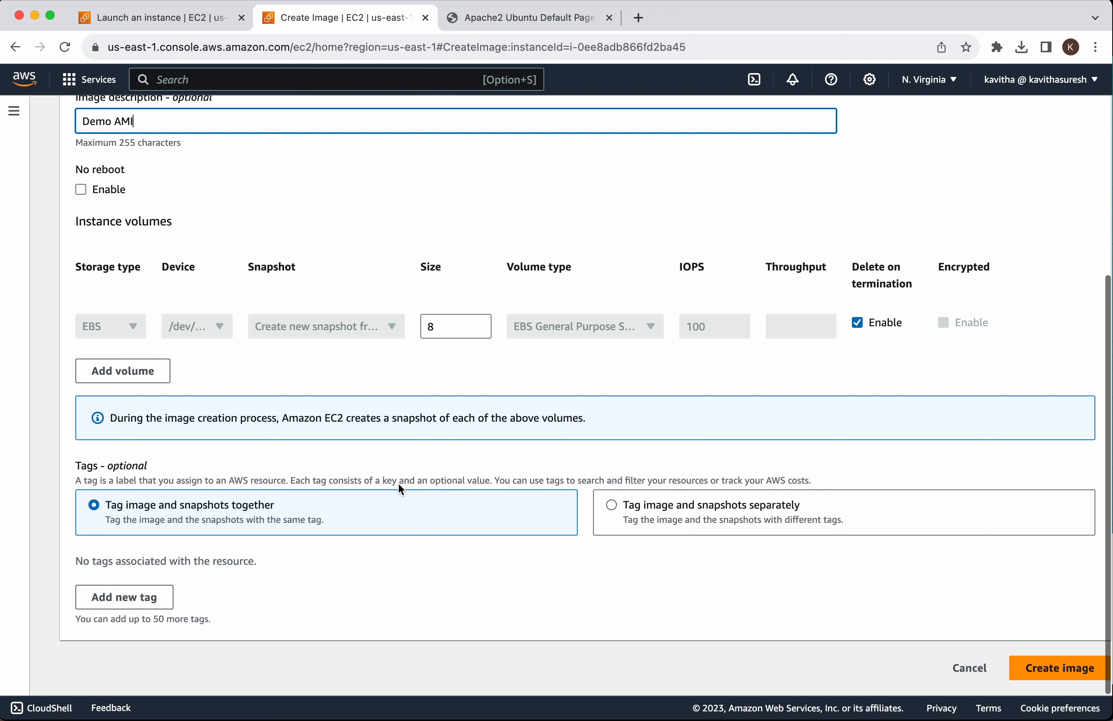
click(1037, 672)
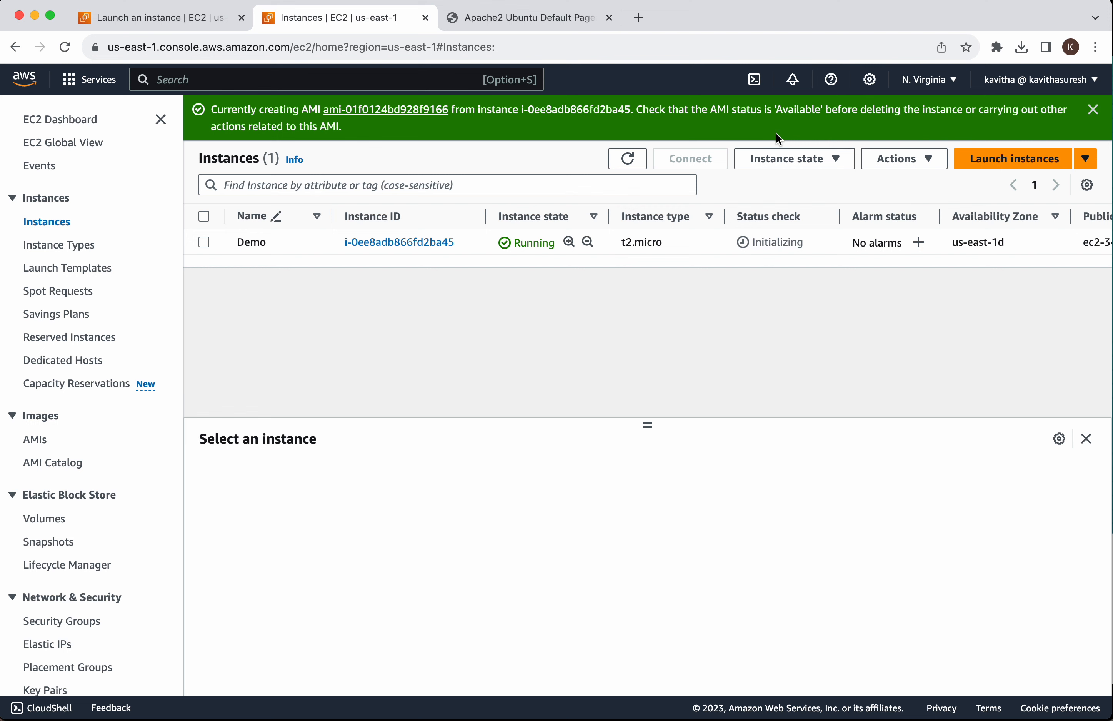
Start launching a new instance from the demo-ami image and name it "demovm1".
click(1093, 110)
click(35, 440)
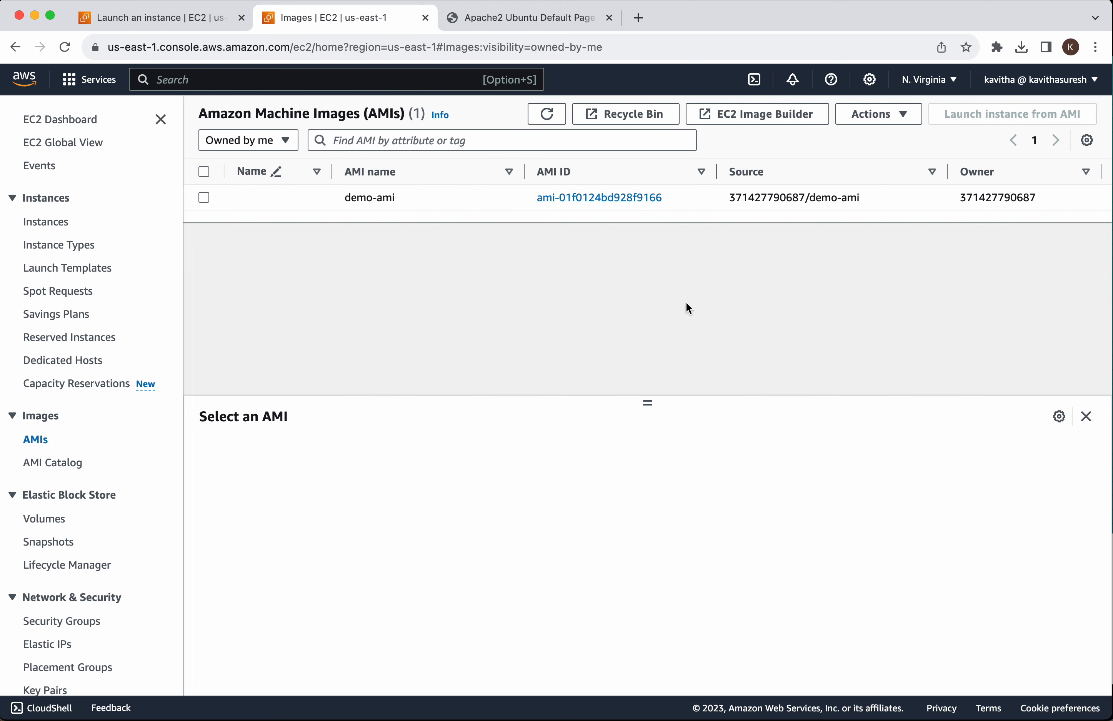
click(609, 197)
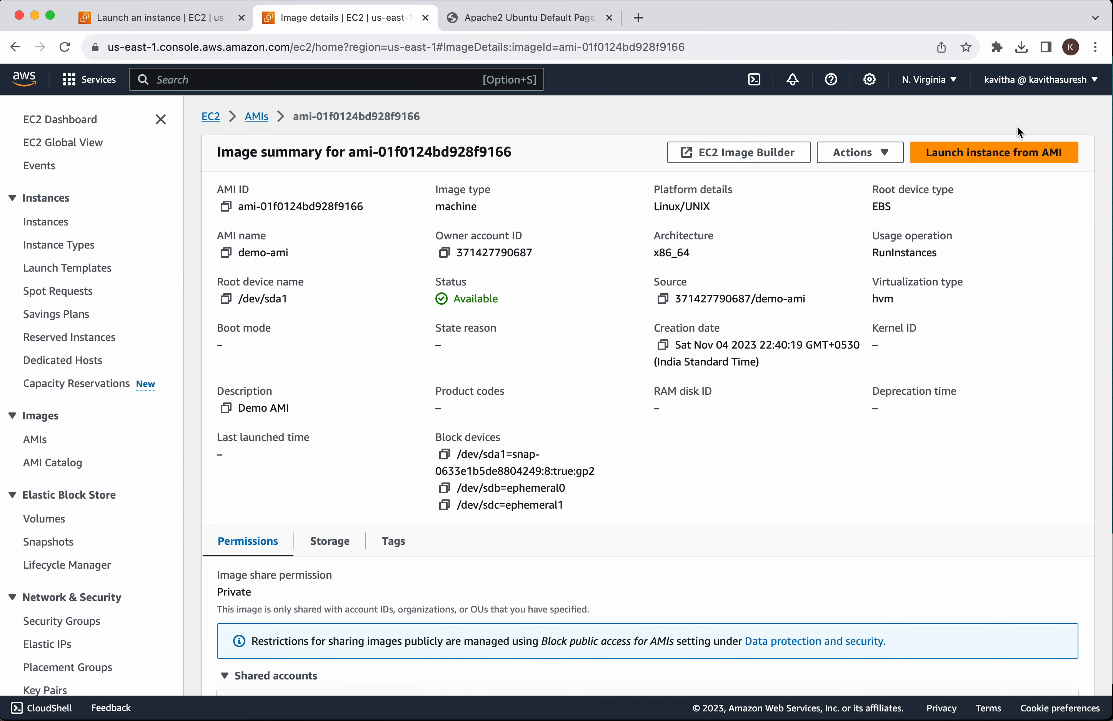
click(1016, 152)
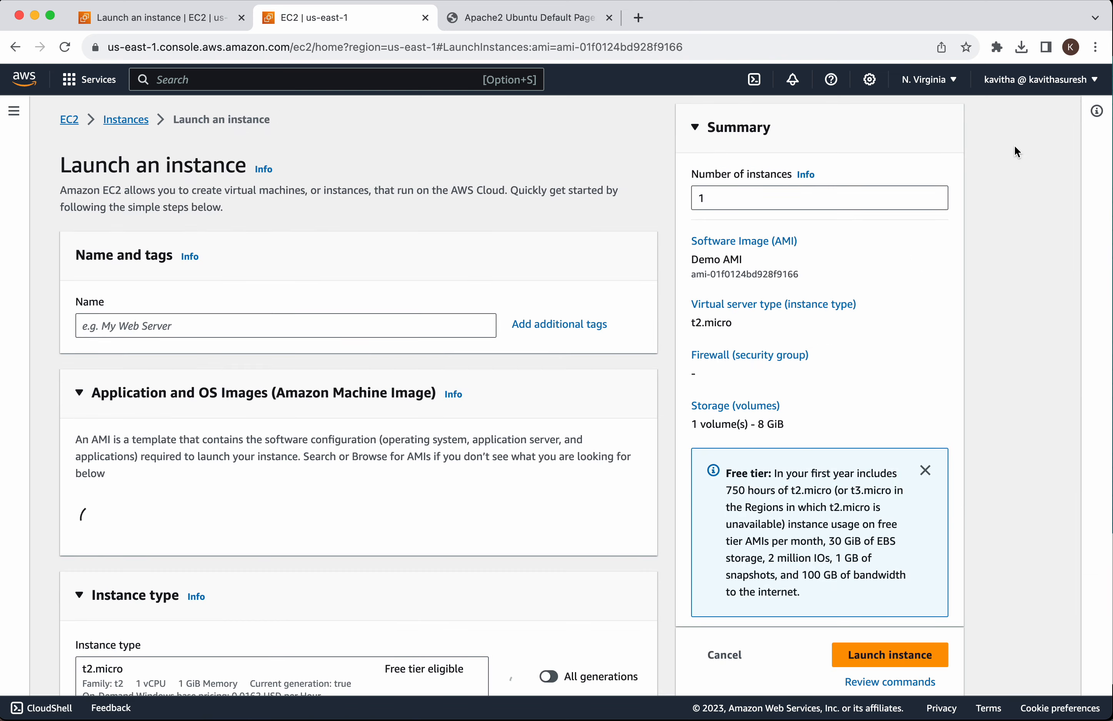
text(demovm1)
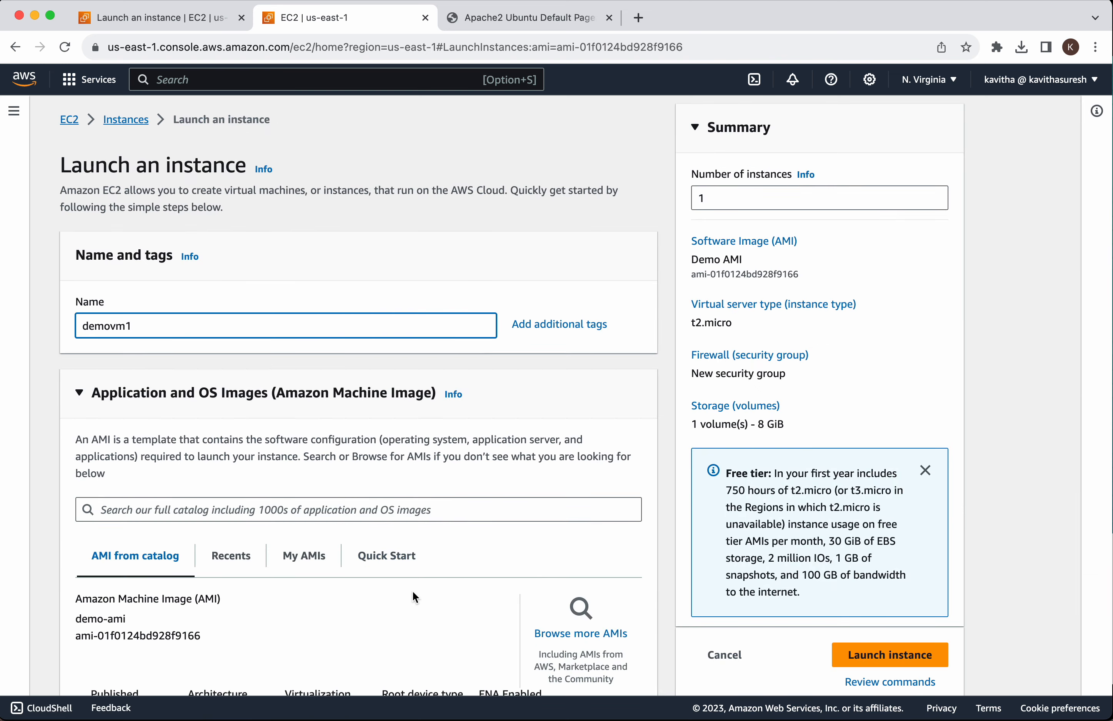
Select the existing demovm key pair for the demovm1 instance.
scroll(414, 591, down, 5)
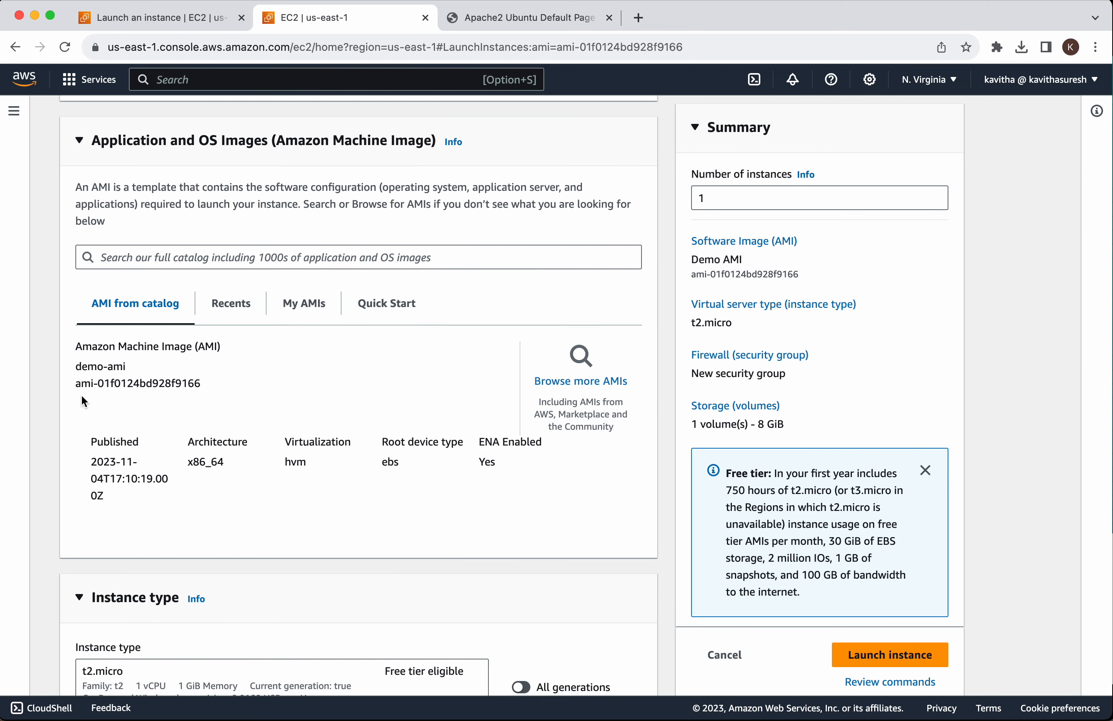
scroll(240, 533, down, 5)
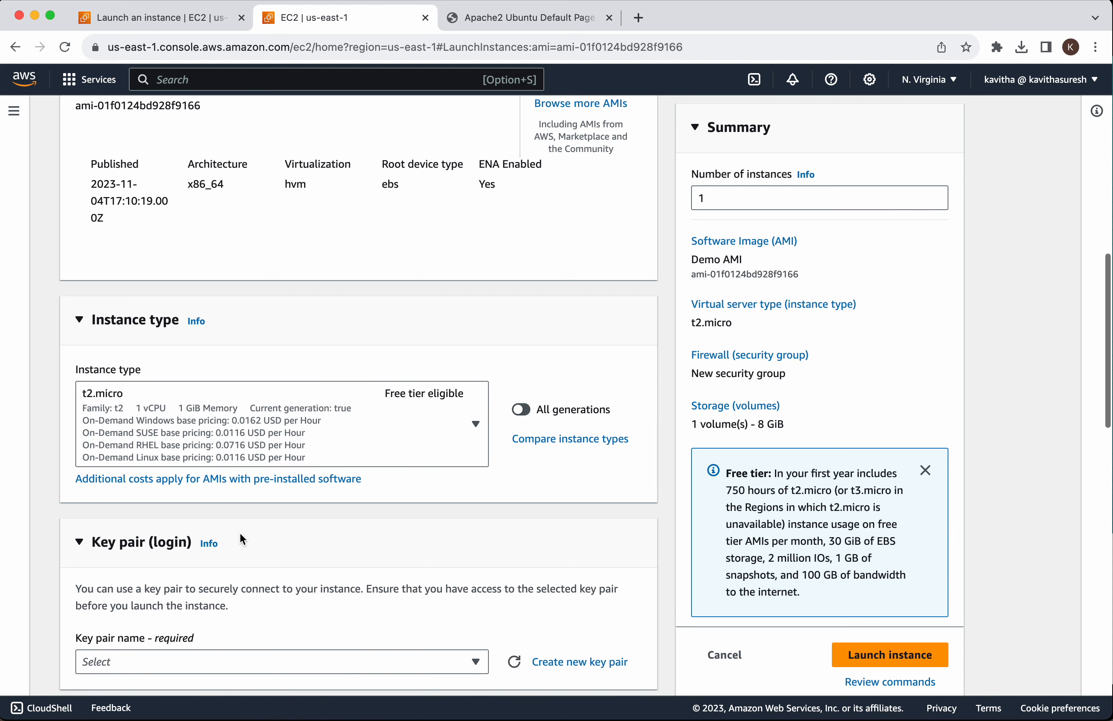
scroll(242, 539, down, 3)
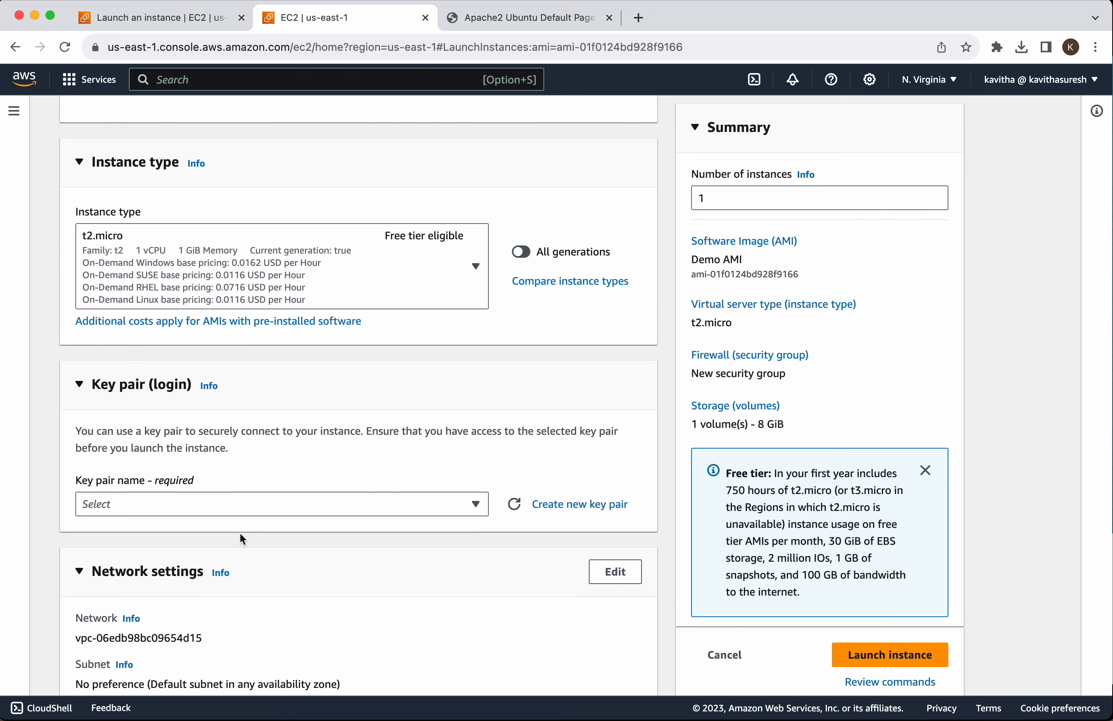
scroll(239, 532, down, 2)
click(474, 424)
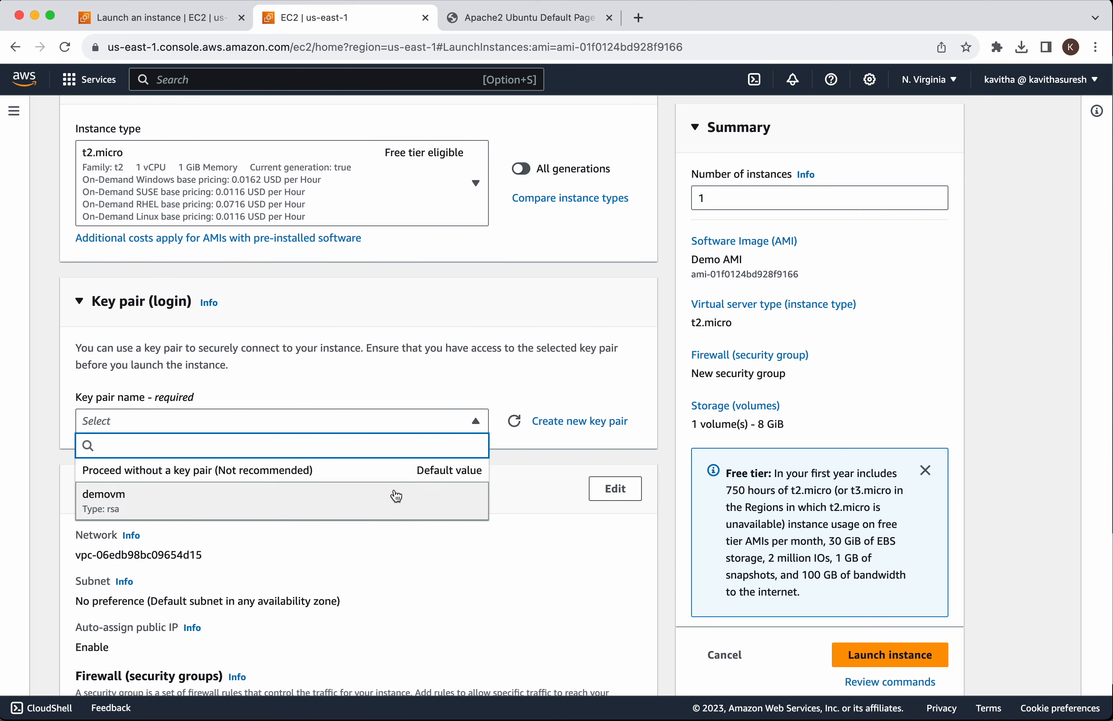
click(383, 506)
Assign the existing security group demovm-sg to the new instance and launch it.
scroll(383, 503, down, 8)
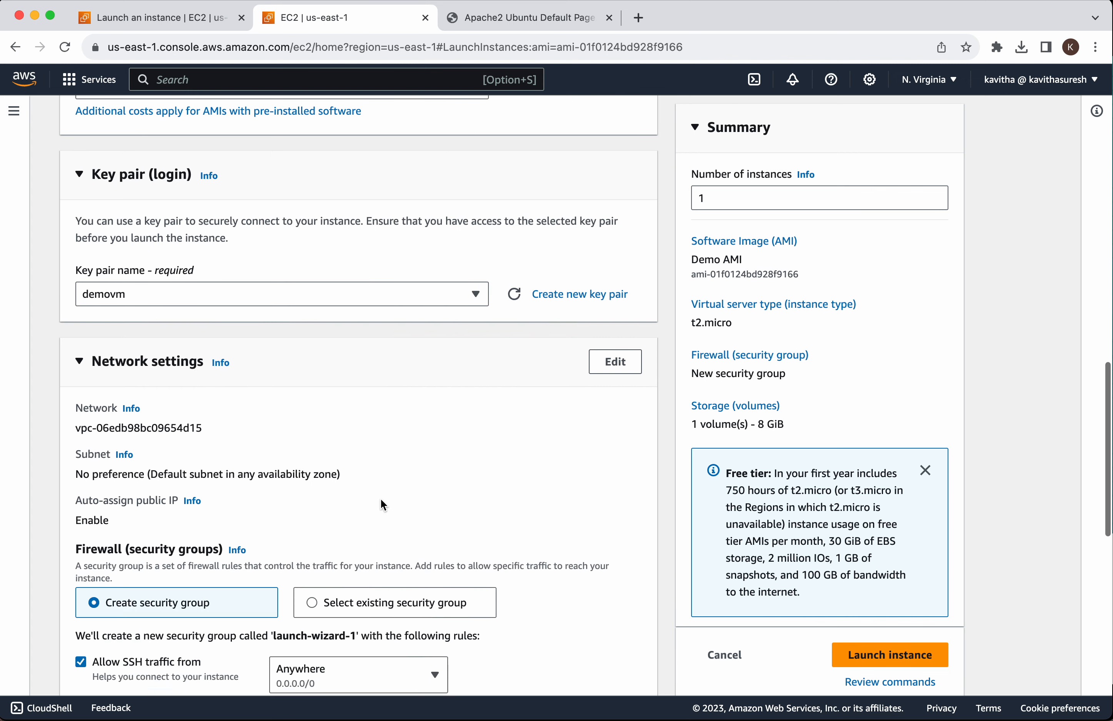
click(314, 306)
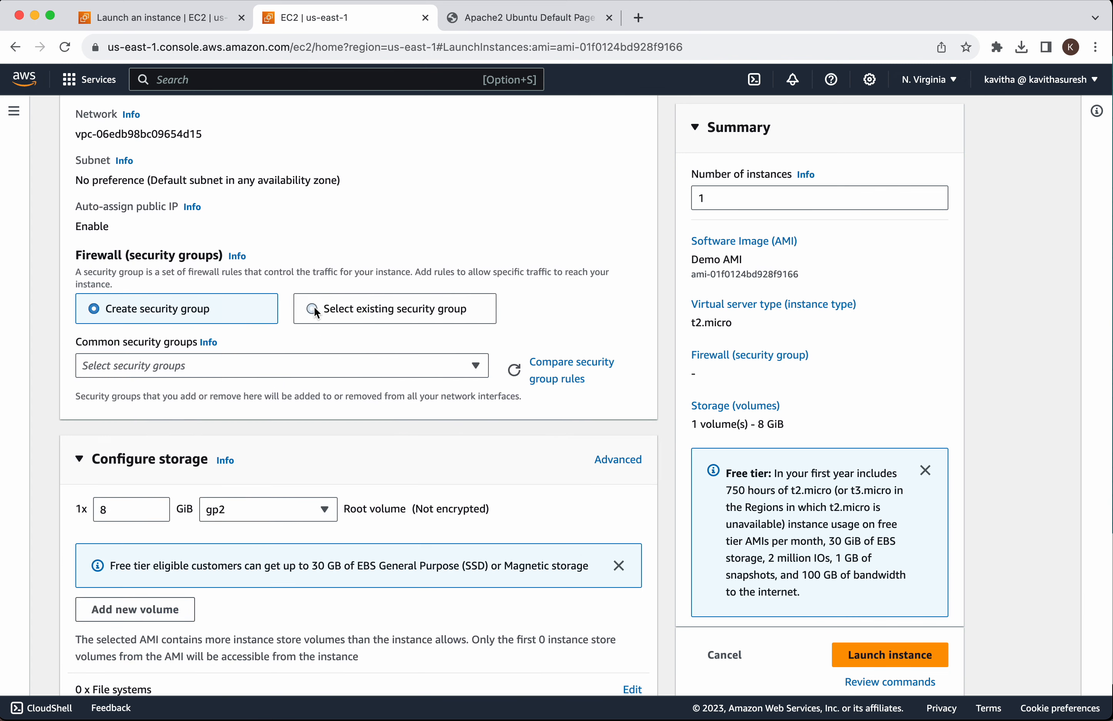
click(379, 363)
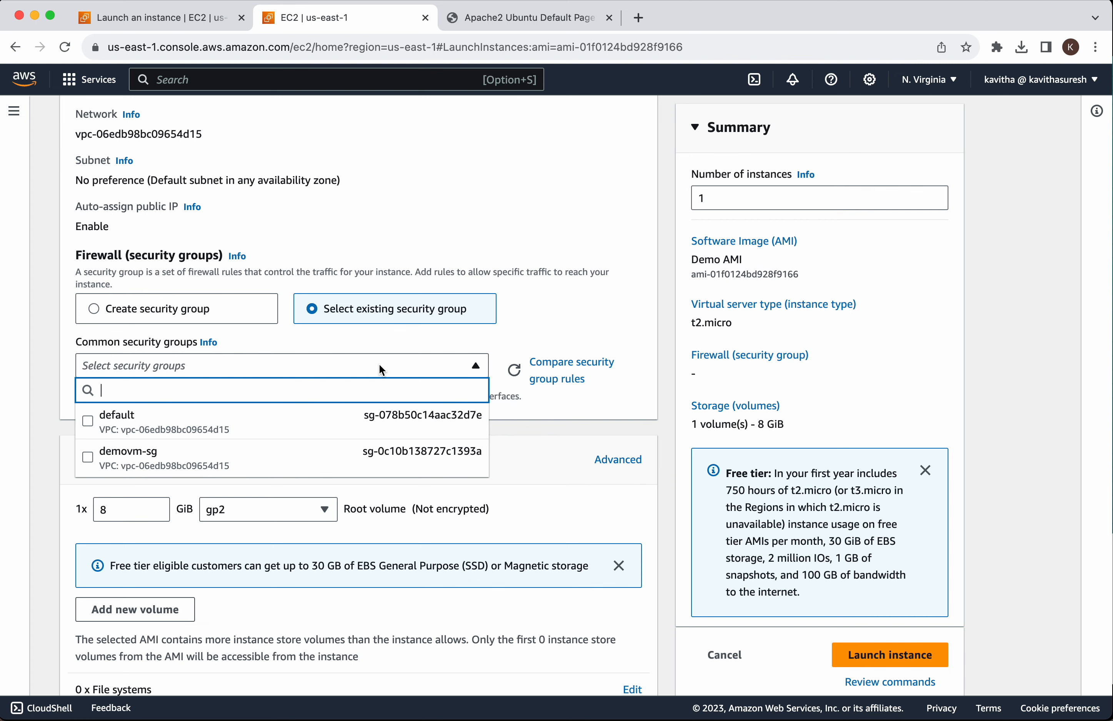
click(370, 471)
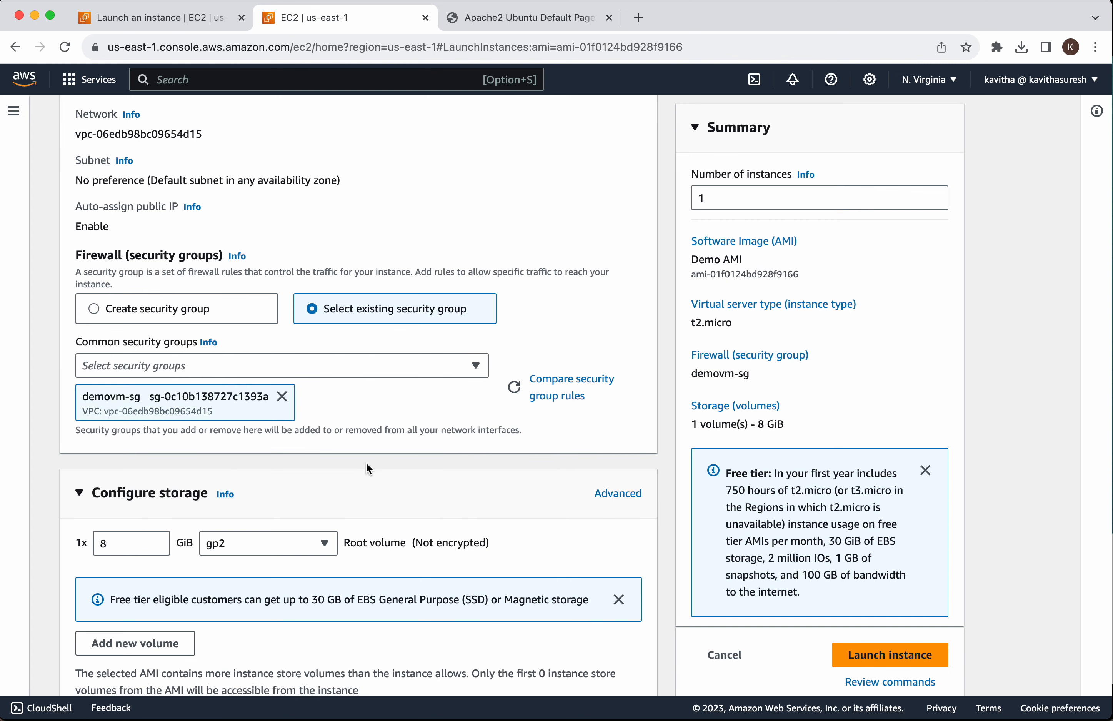
scroll(484, 535, down, 3)
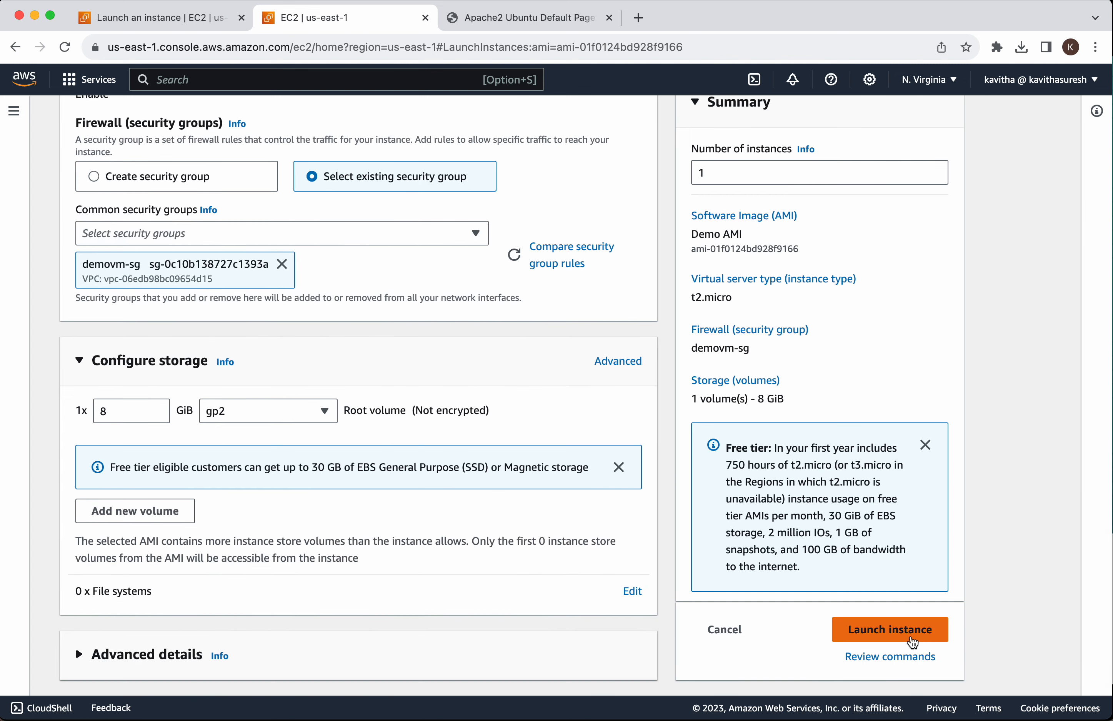
click(907, 638)
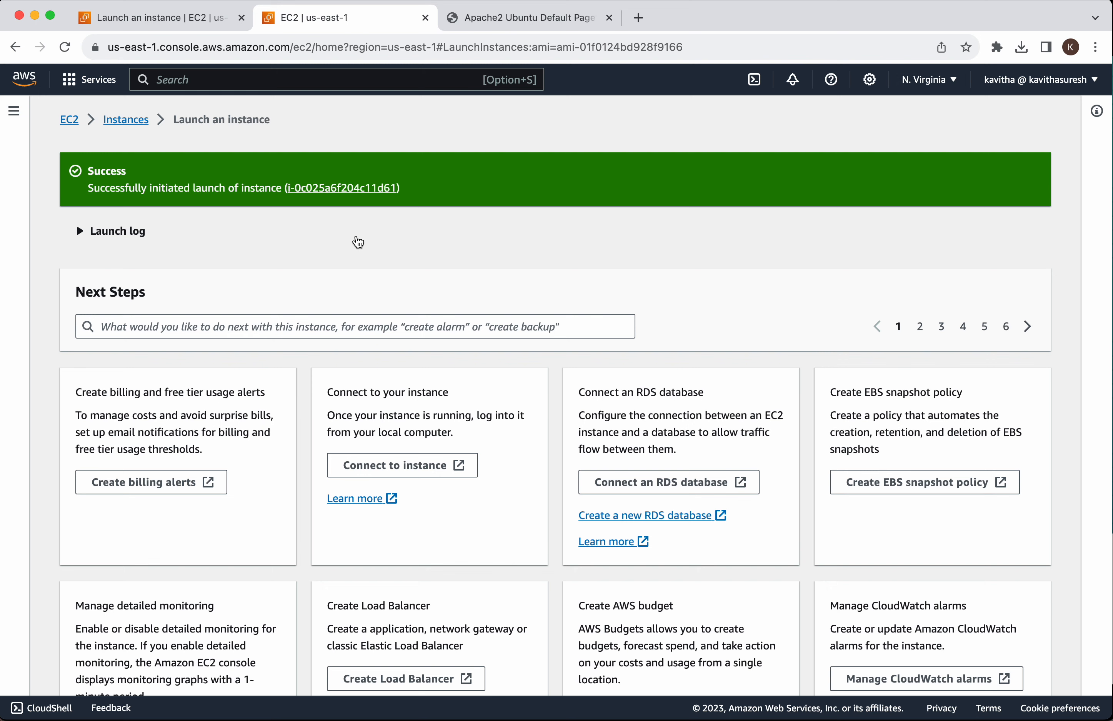
Open the details of the launched demovm1 instance and copy its public IPv4 address.
click(351, 189)
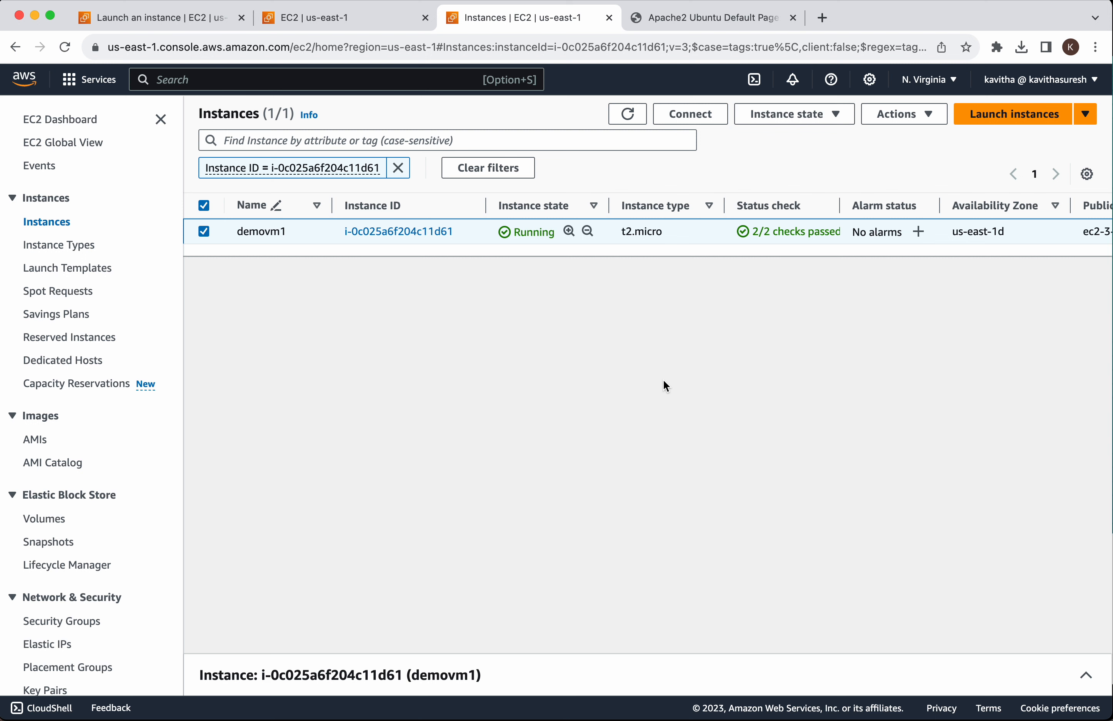
click(402, 232)
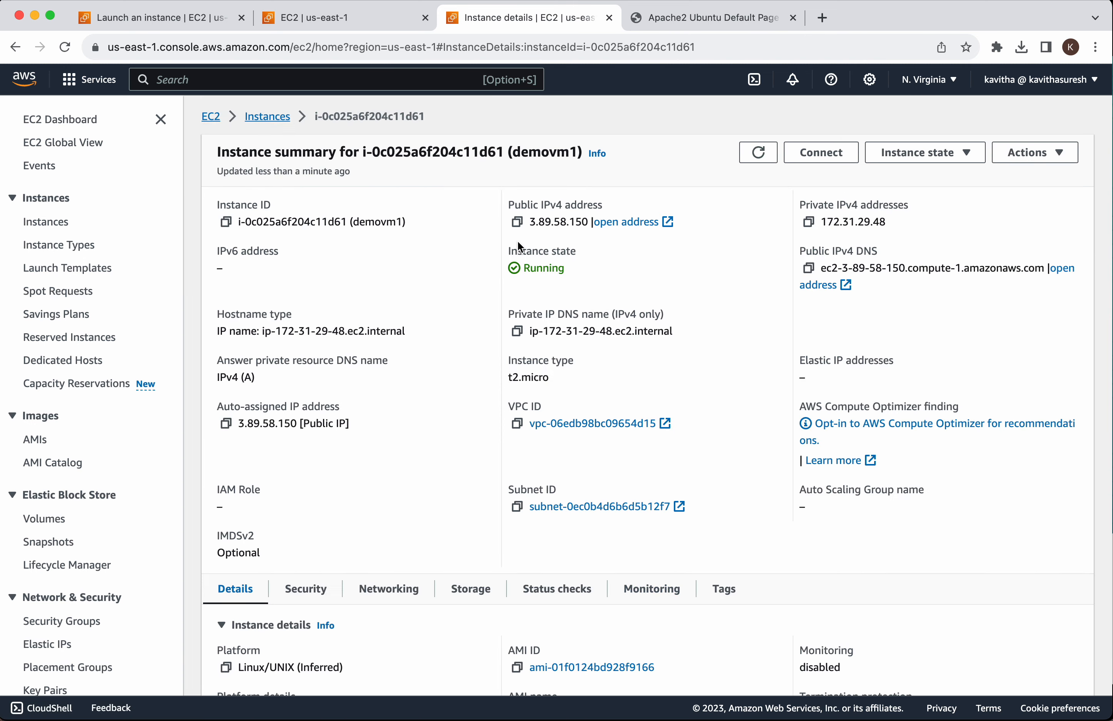
click(515, 224)
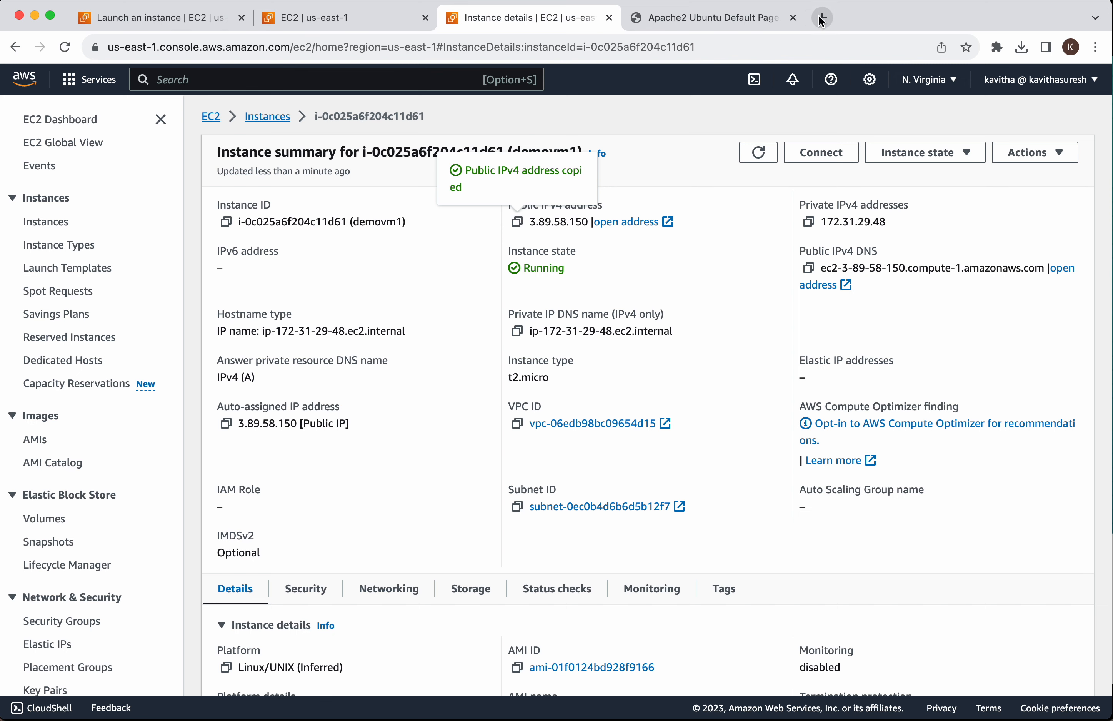
click(822, 17)
click(603, 47)
text(h)
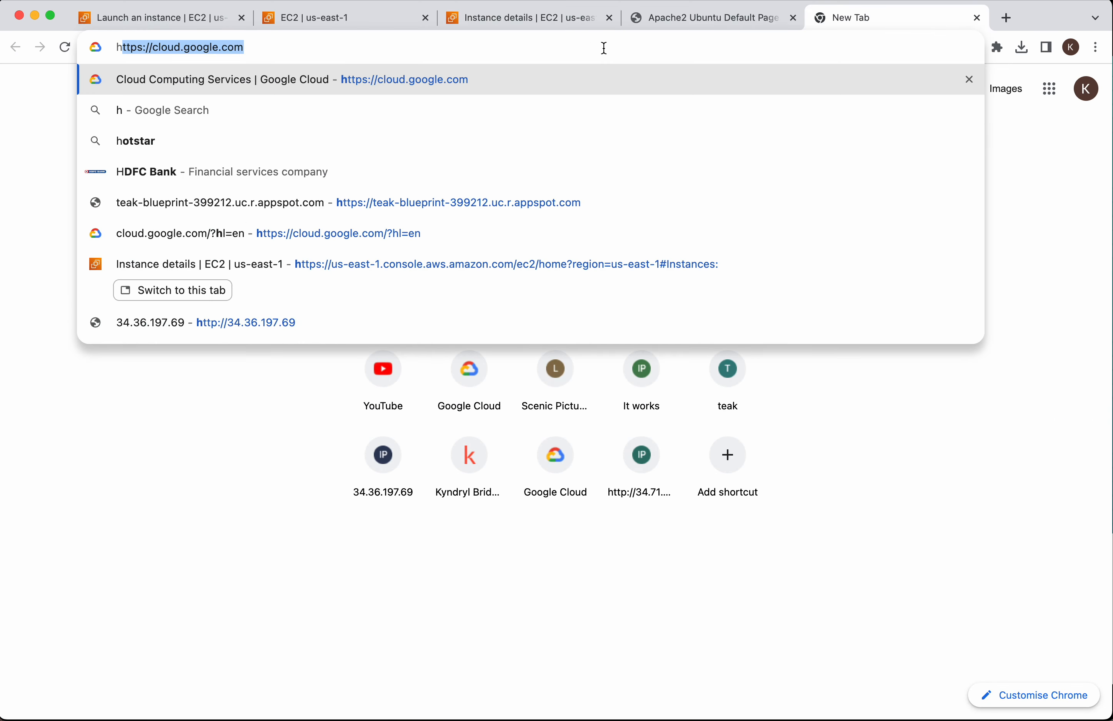
text(ttp://)
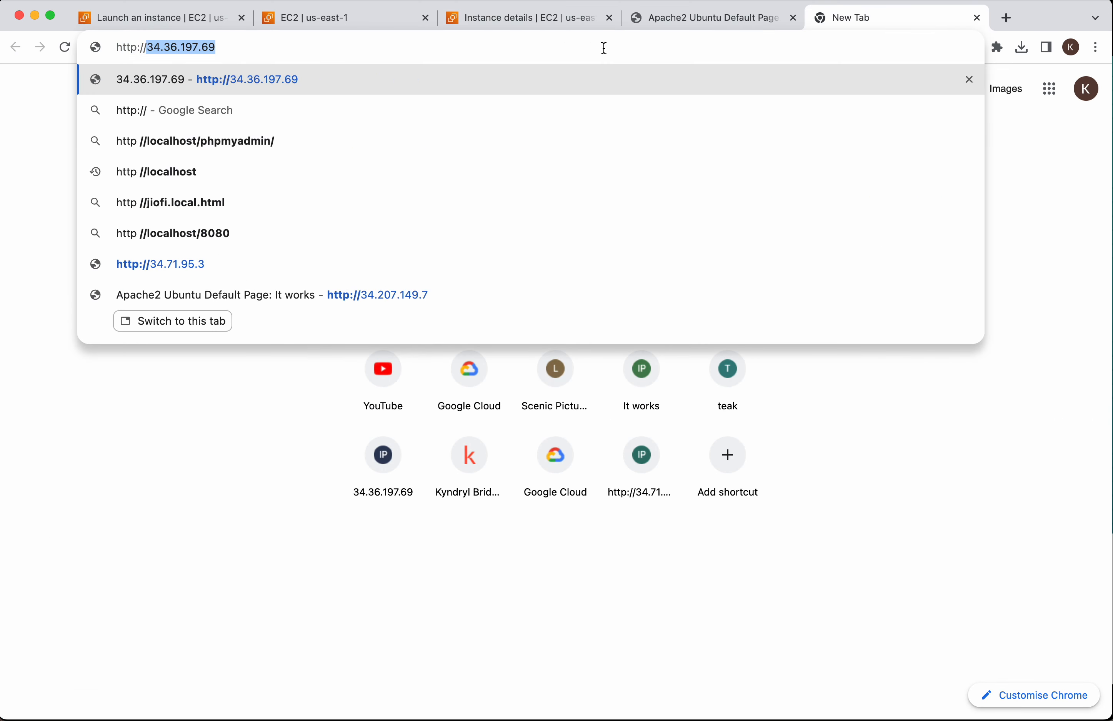
key(super+v)
key(Return)
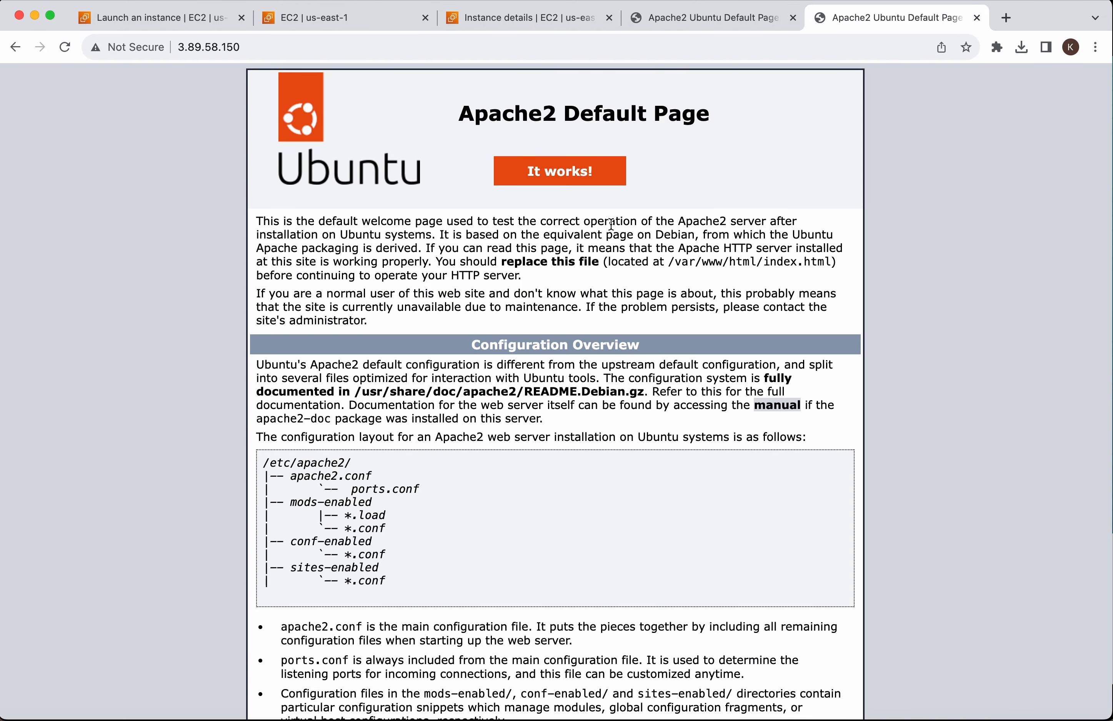
Return to the EC2 instances list and remove the instance ID filter to show all instances.
click(520, 19)
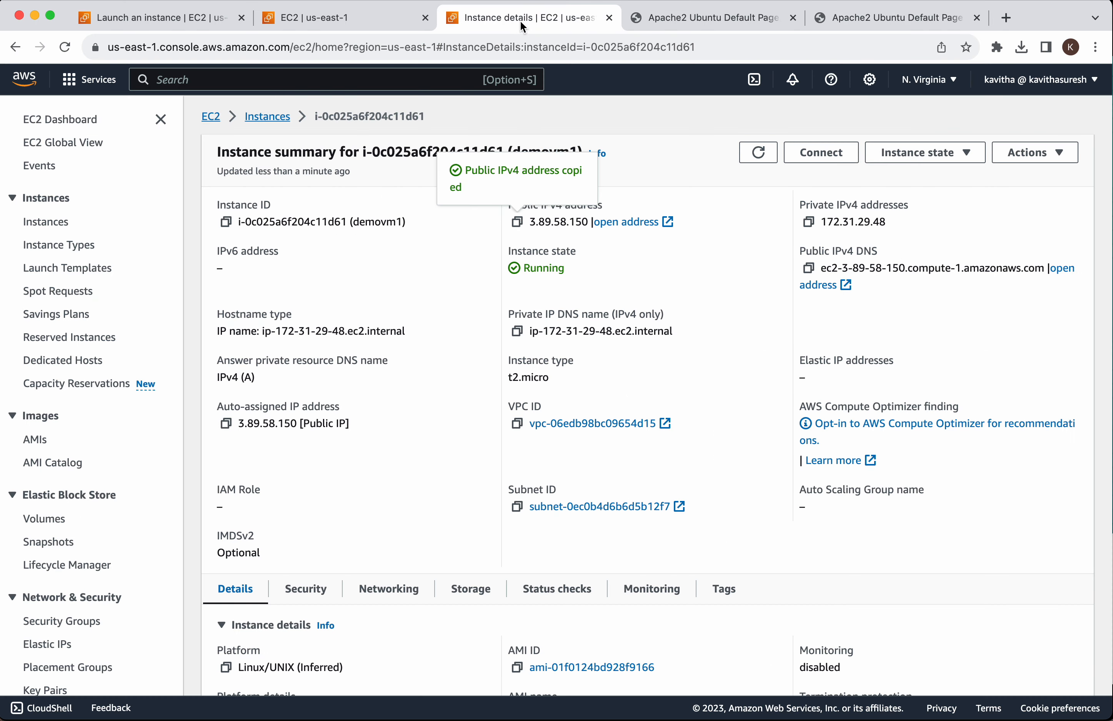
click(279, 127)
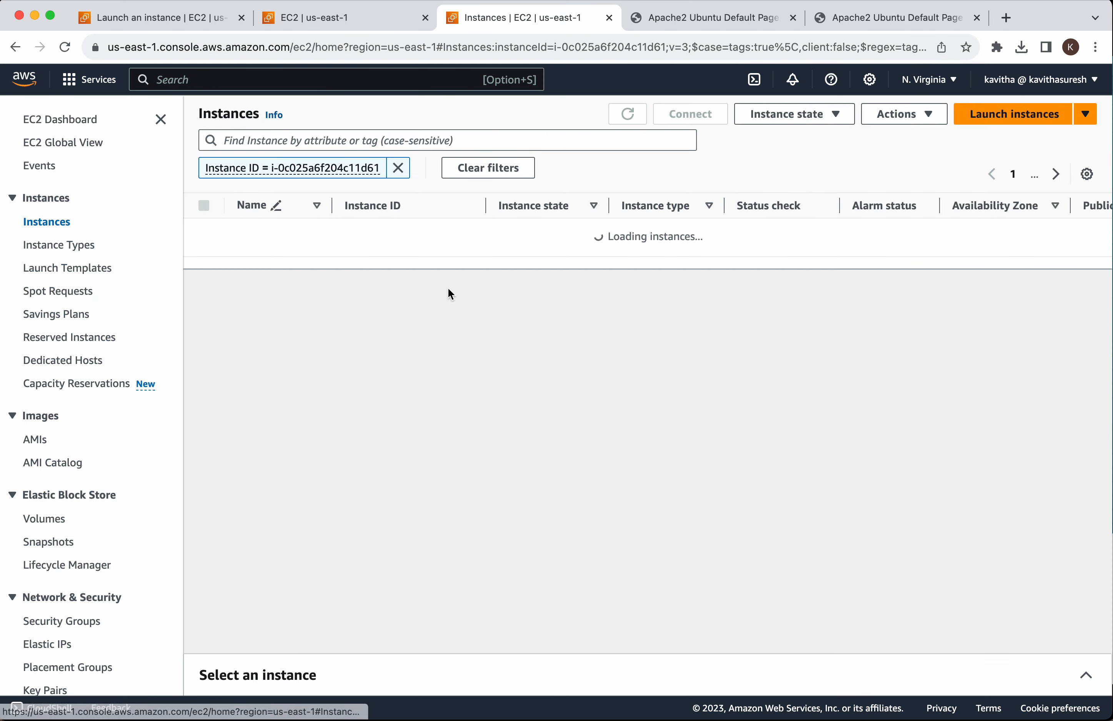
click(399, 170)
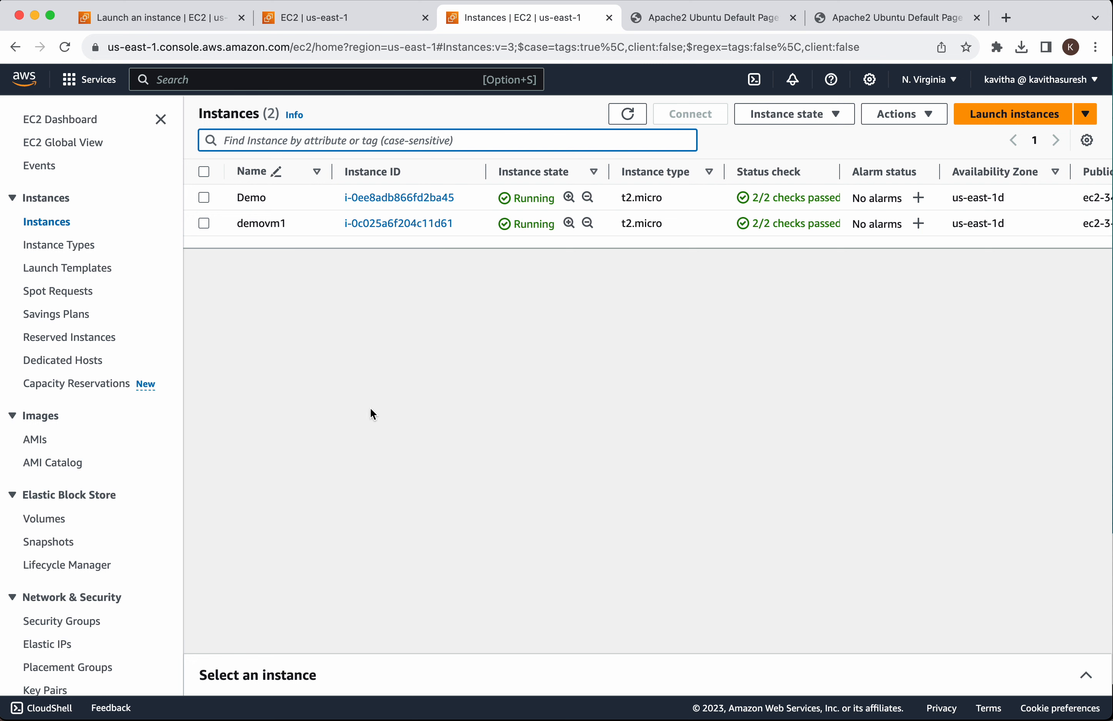
click(381, 437)
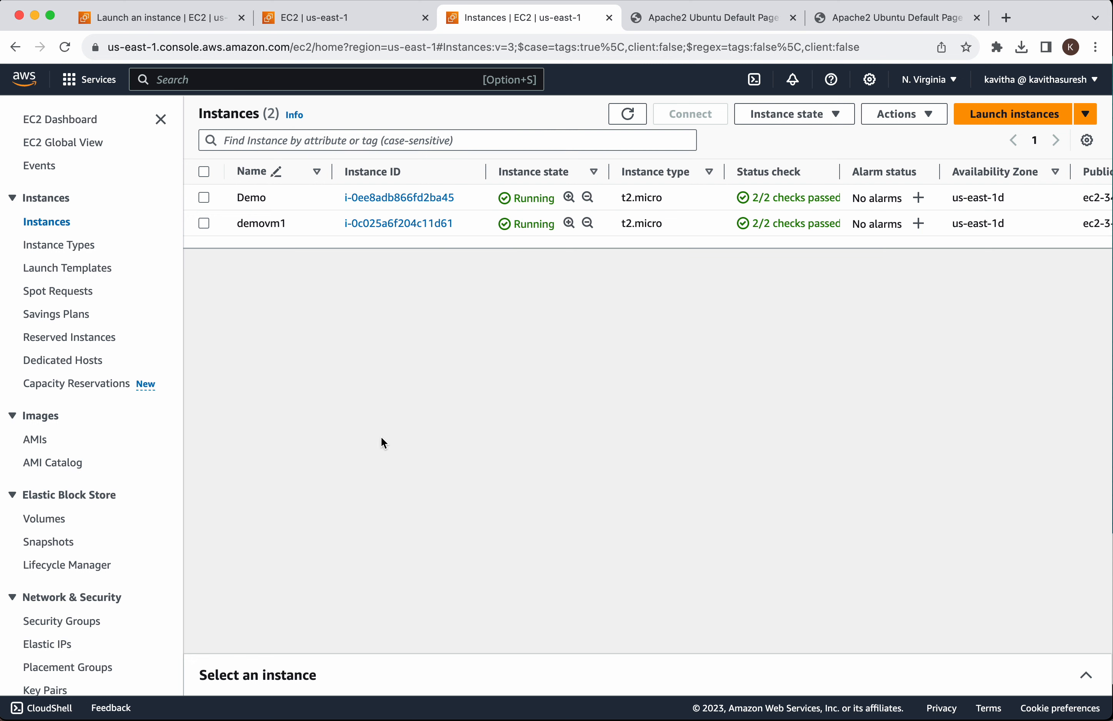